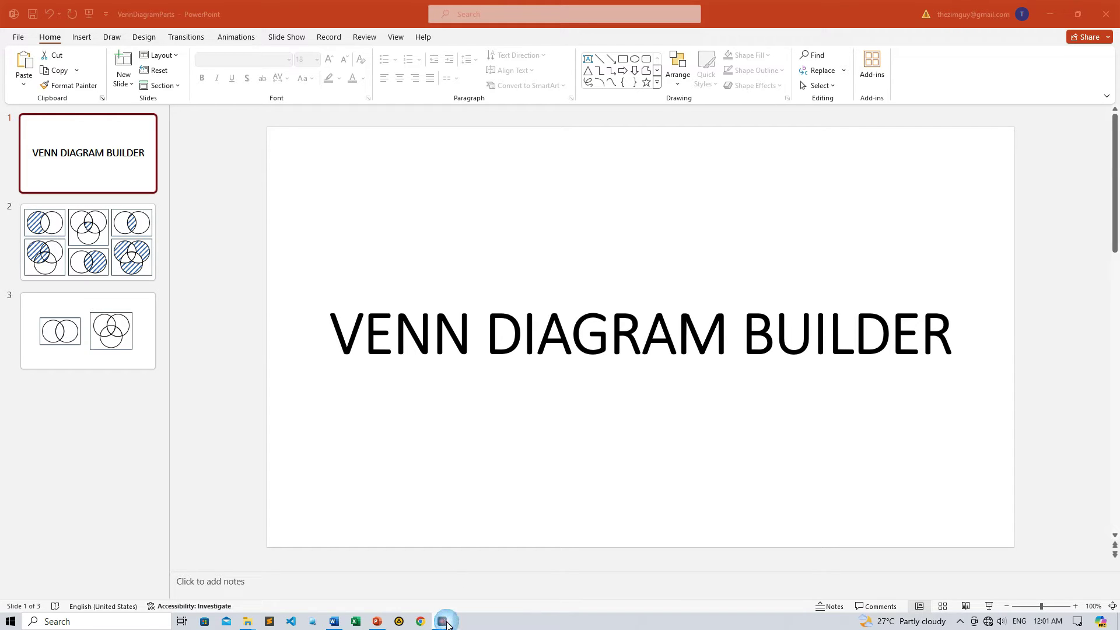
Close the screen recorder and open slide 2 with its six shaded Venn examples.
{"action": "right_click", "coordinate": [446, 623]}
{"action": "left_click", "coordinate": [441, 604]}
{"action": "left_click", "coordinate": [129, 242]}
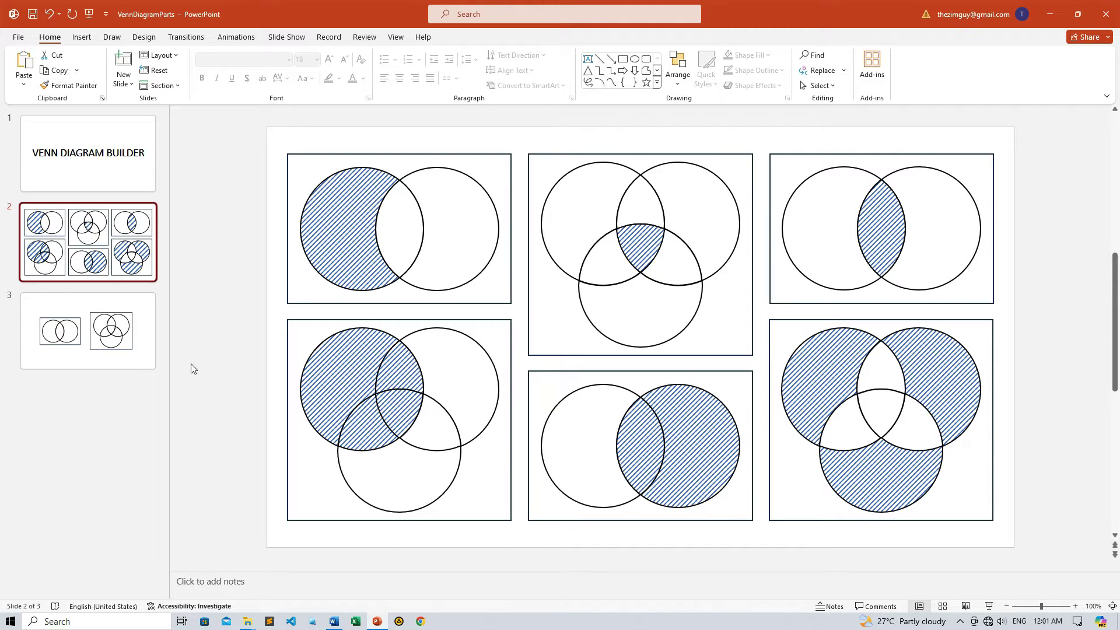
Open slide 3 and select its blank two-circle Venn template.
{"action": "left_click", "coordinate": [112, 339]}
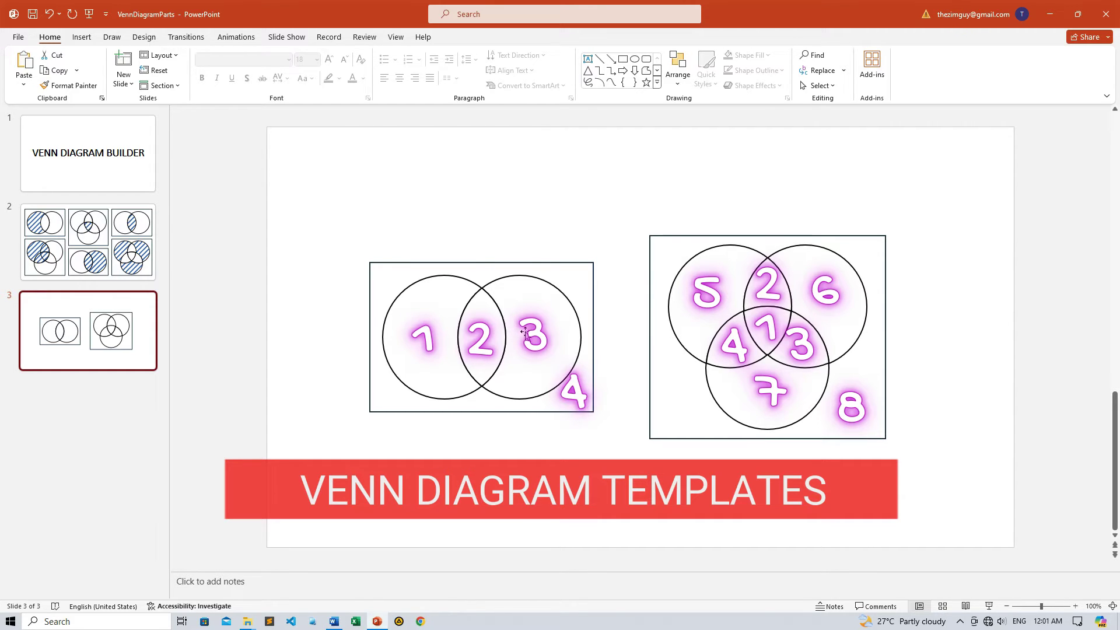
{"action": "left_click", "coordinate": [419, 317]}
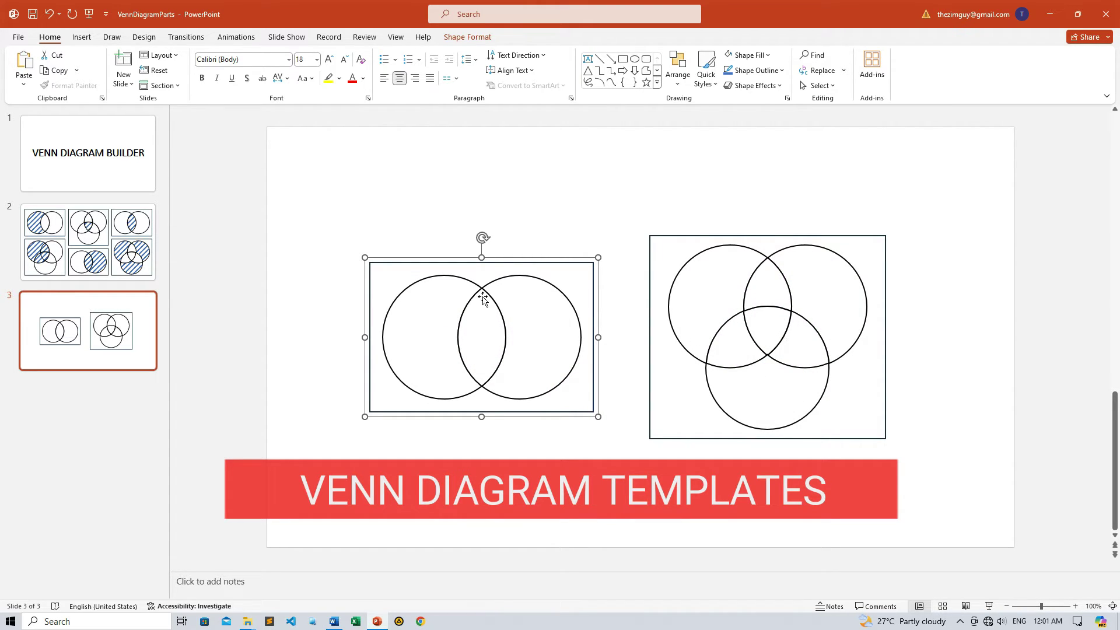
Add a new slide after slide 3 and copy the two-circle Venn template.
{"action": "right_click", "coordinate": [119, 352]}
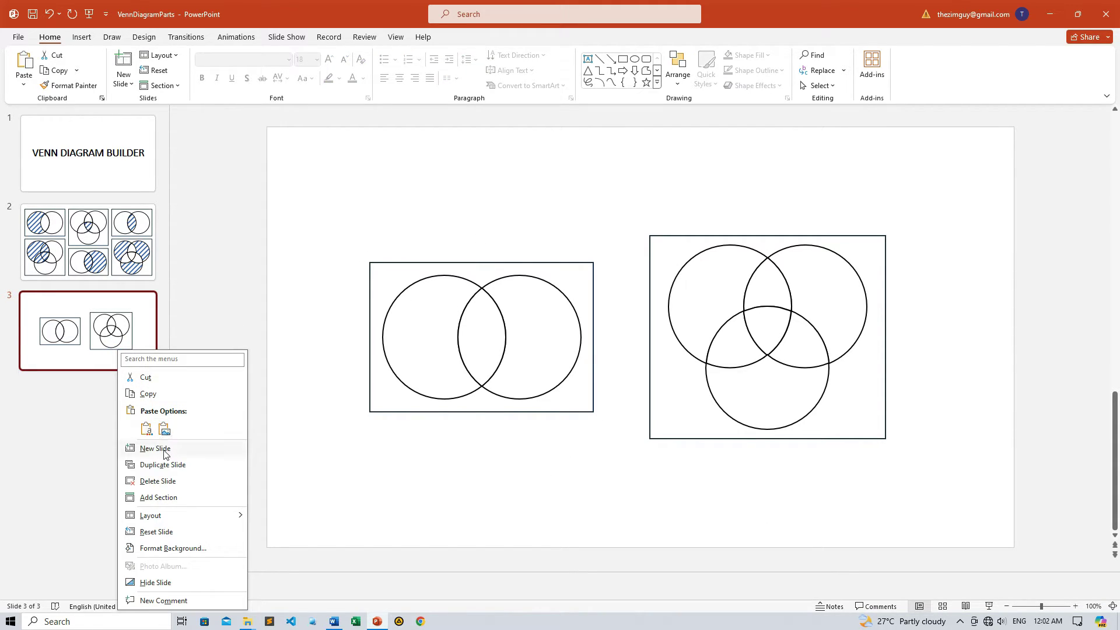
{"action": "left_click", "coordinate": [163, 450]}
{"action": "left_click", "coordinate": [116, 329]}
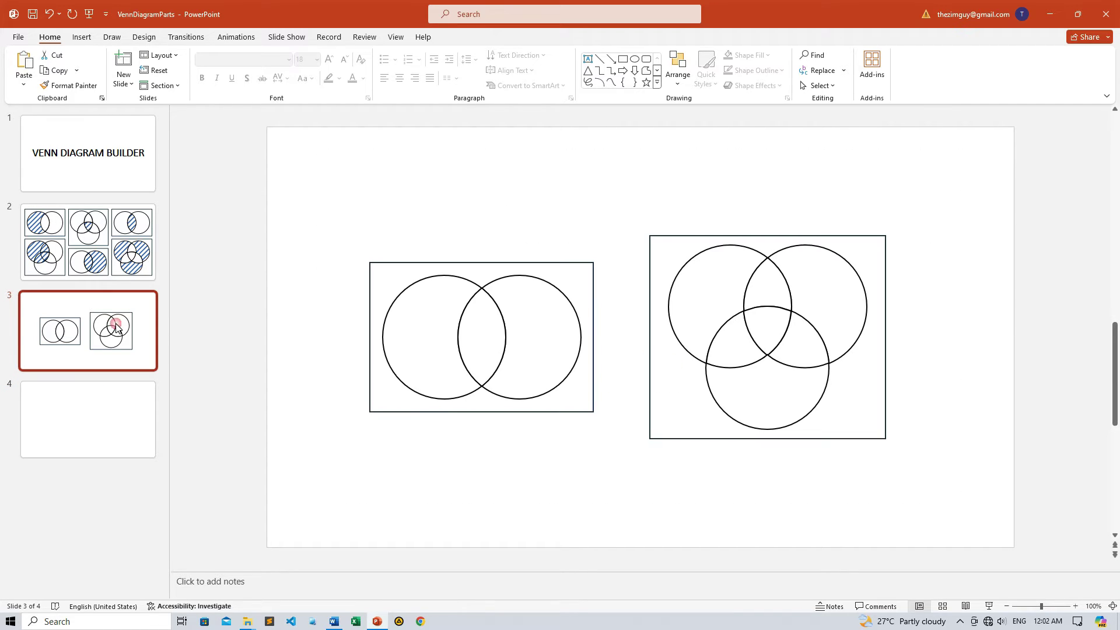
{"action": "left_click", "coordinate": [409, 266]}
{"action": "right_click", "coordinate": [408, 264]}
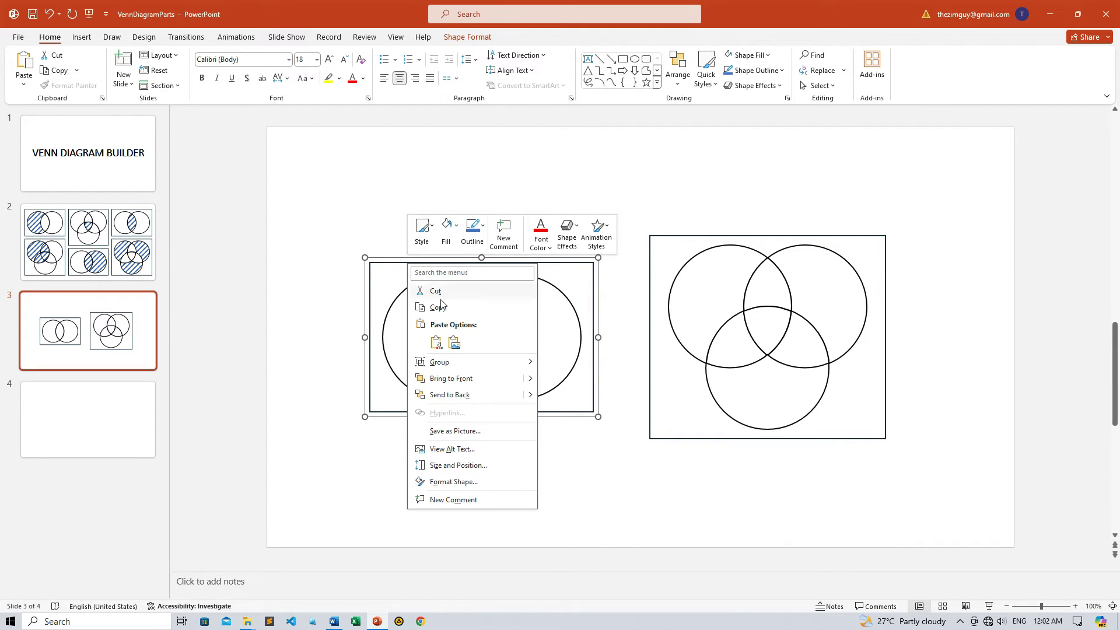
{"action": "left_click", "coordinate": [447, 315]}
Clear slide 4's placeholders and paste the two-circle diagram at the top-left.
{"action": "left_click", "coordinate": [123, 407]}
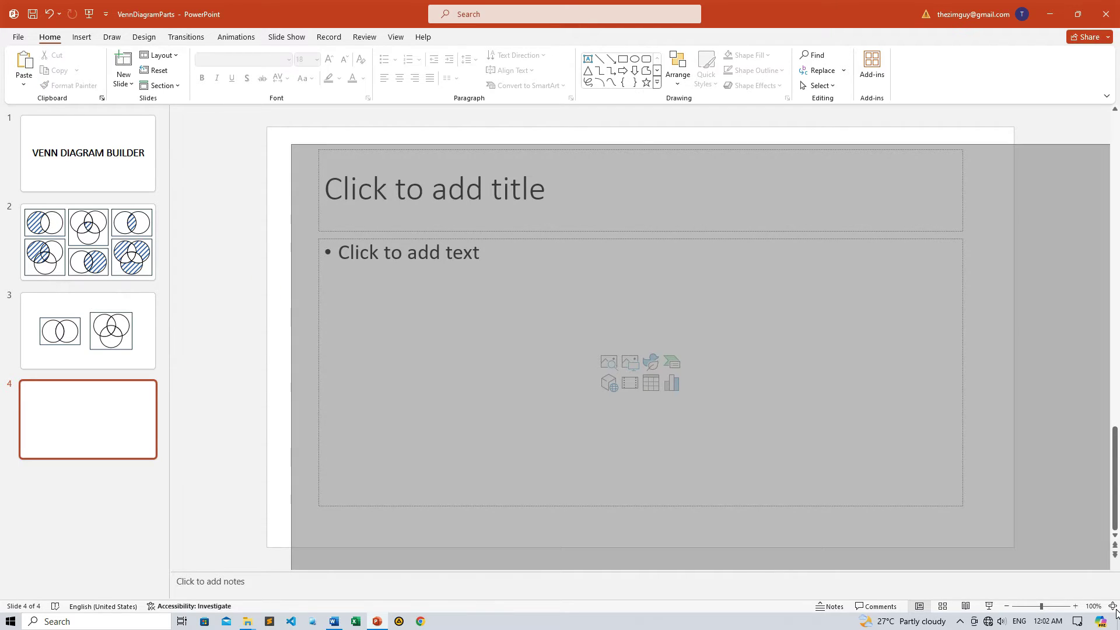
{"action": "left_click_drag", "start_coordinate": [296, 150], "coordinate": [1114, 613]}
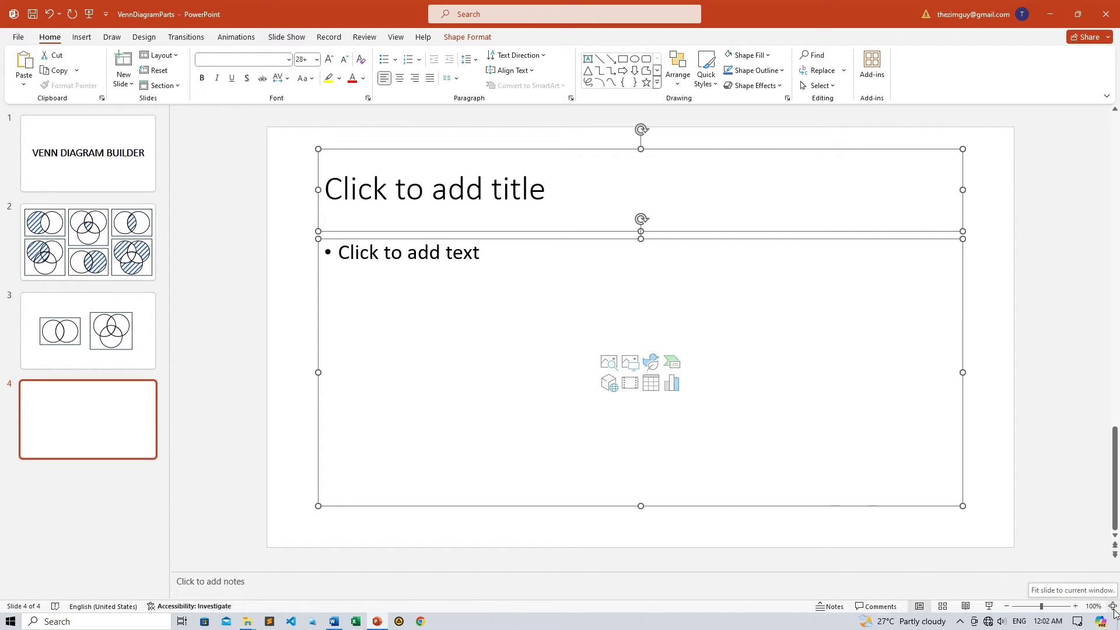
{"action": "key", "text": "Delete"}
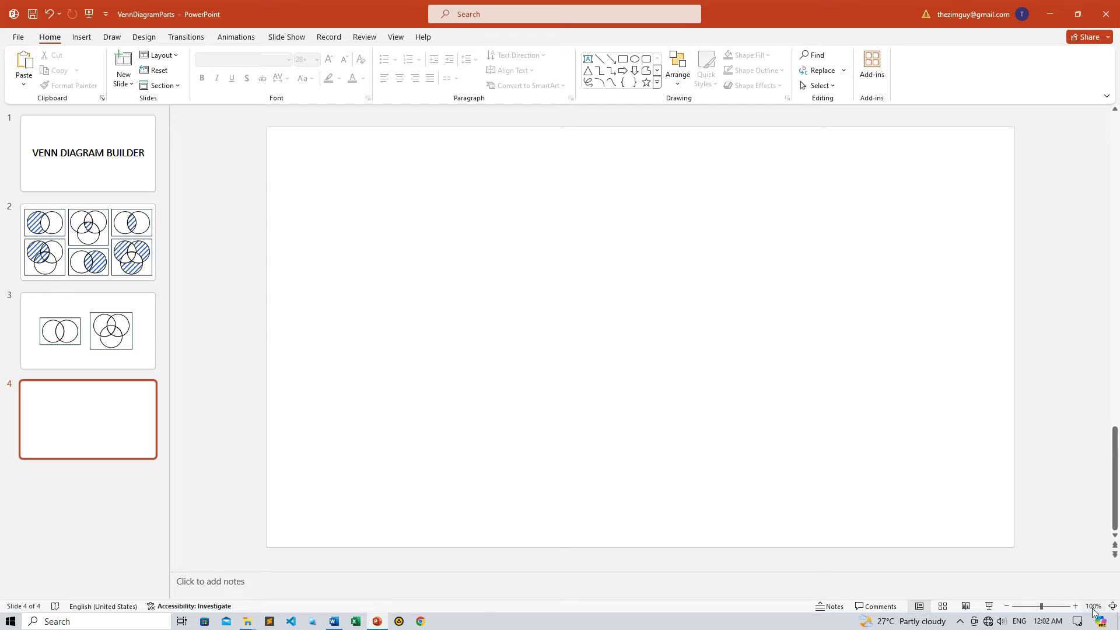
{"action": "right_click", "coordinate": [506, 234]}
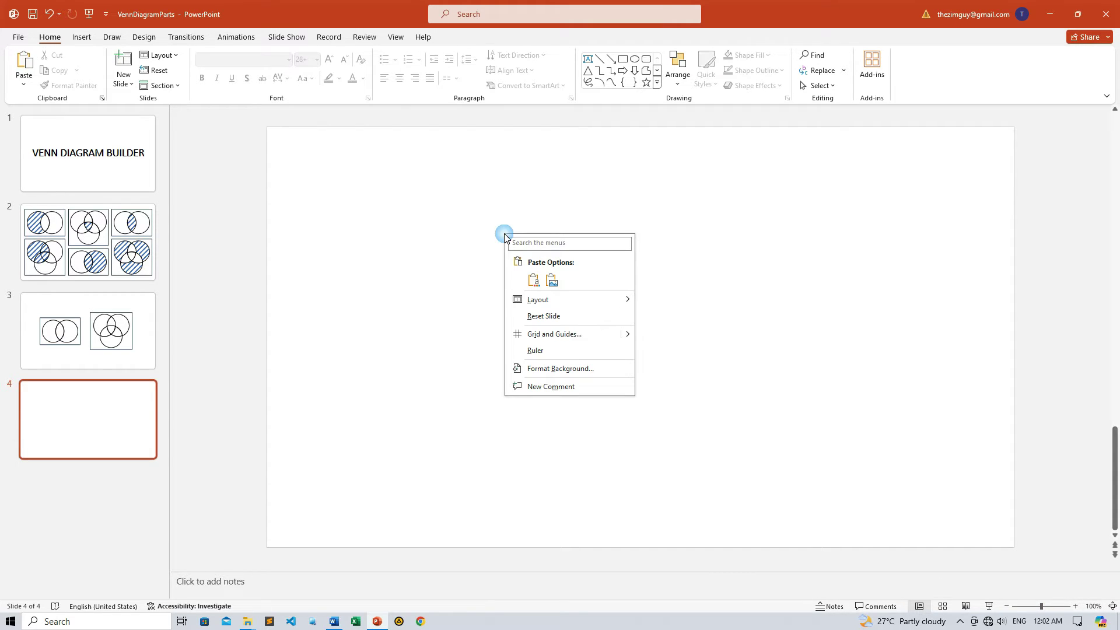
{"action": "left_click", "coordinate": [533, 280]}
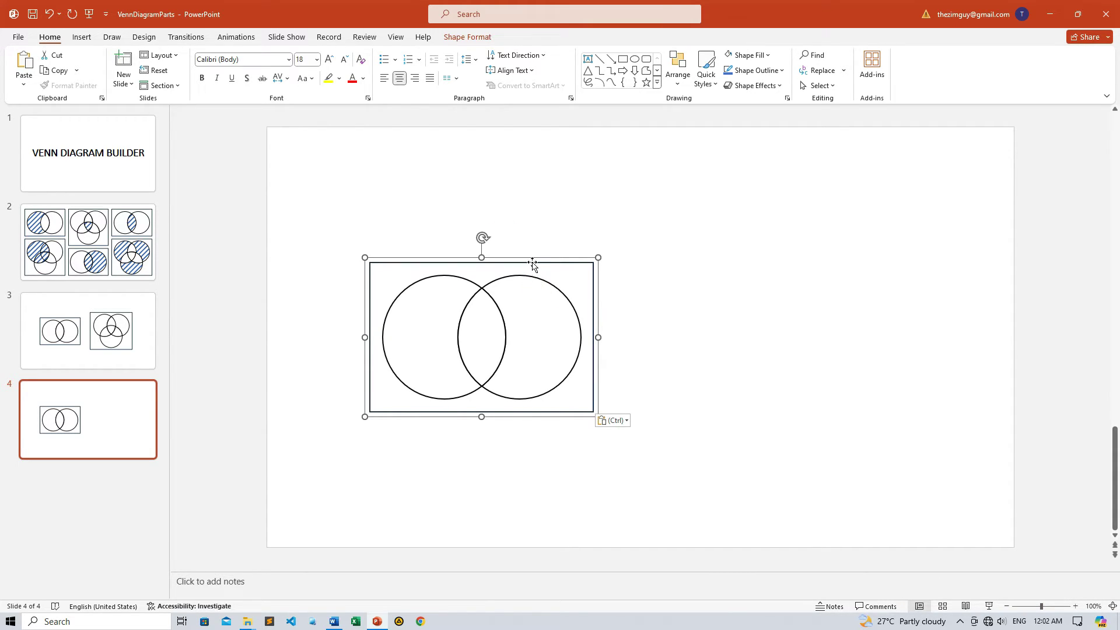
{"action": "left_click_drag", "start_coordinate": [532, 263], "coordinate": [456, 153]}
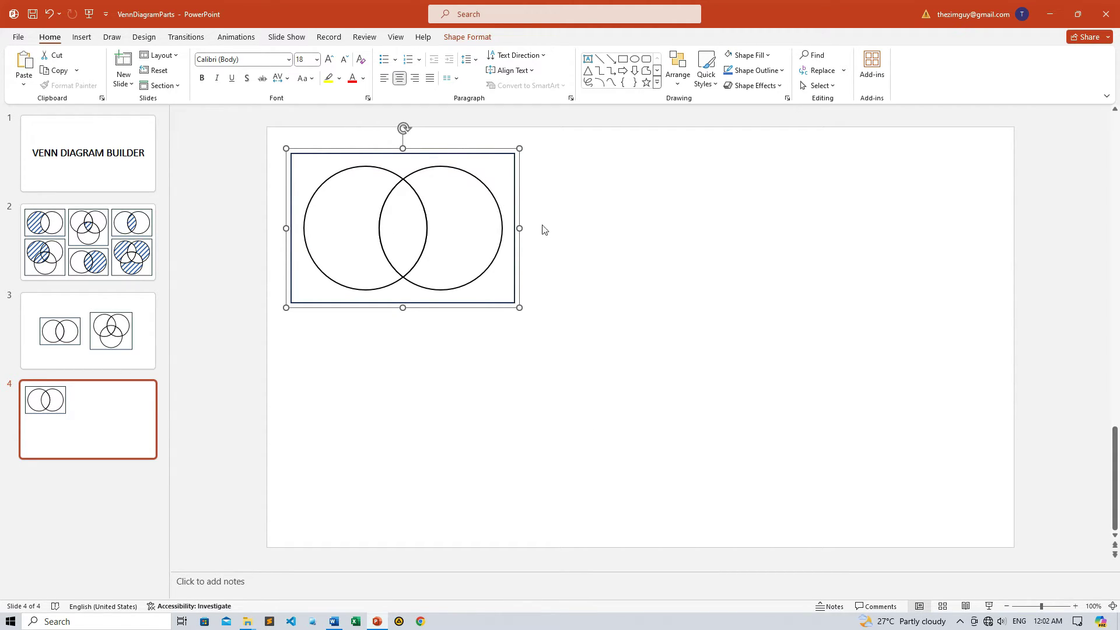
Select the pasted diagram's left crescent piece and bring up its shape options.
{"action": "left_click", "coordinate": [618, 244]}
{"action": "left_click", "coordinate": [371, 222]}
{"action": "left_click", "coordinate": [350, 214]}
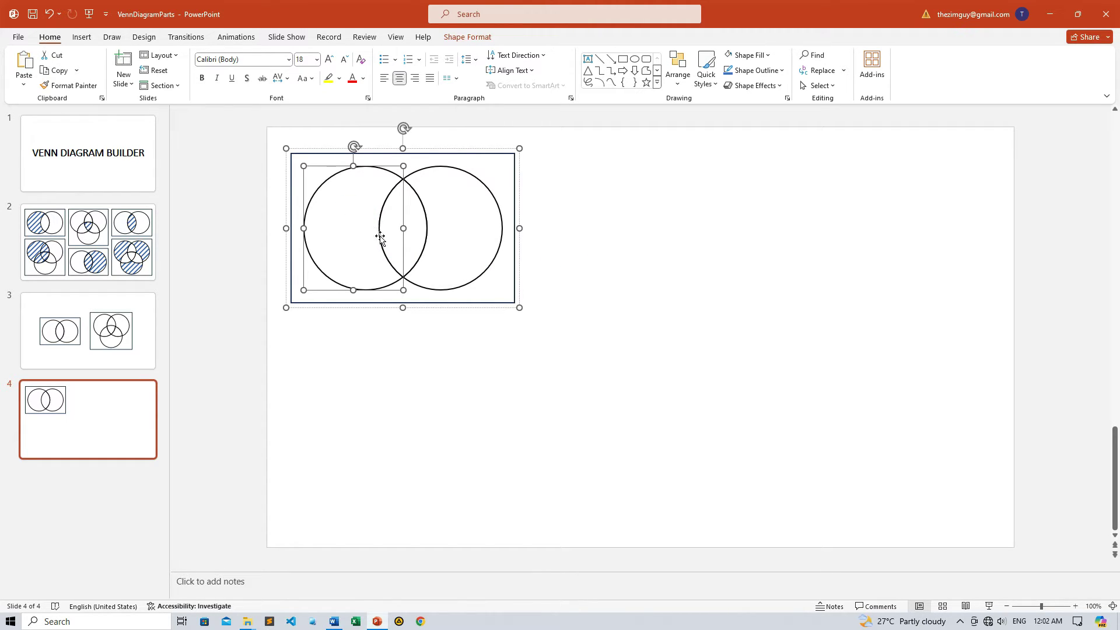
{"action": "left_click", "coordinate": [408, 213]}
{"action": "left_click", "coordinate": [472, 211]}
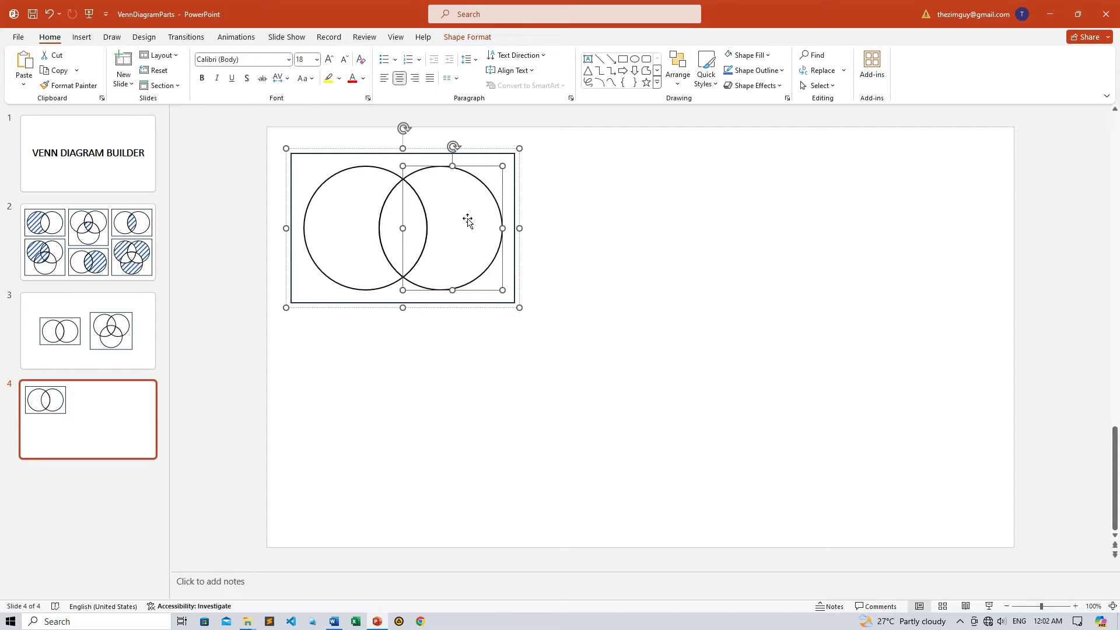
{"action": "left_click", "coordinate": [350, 215]}
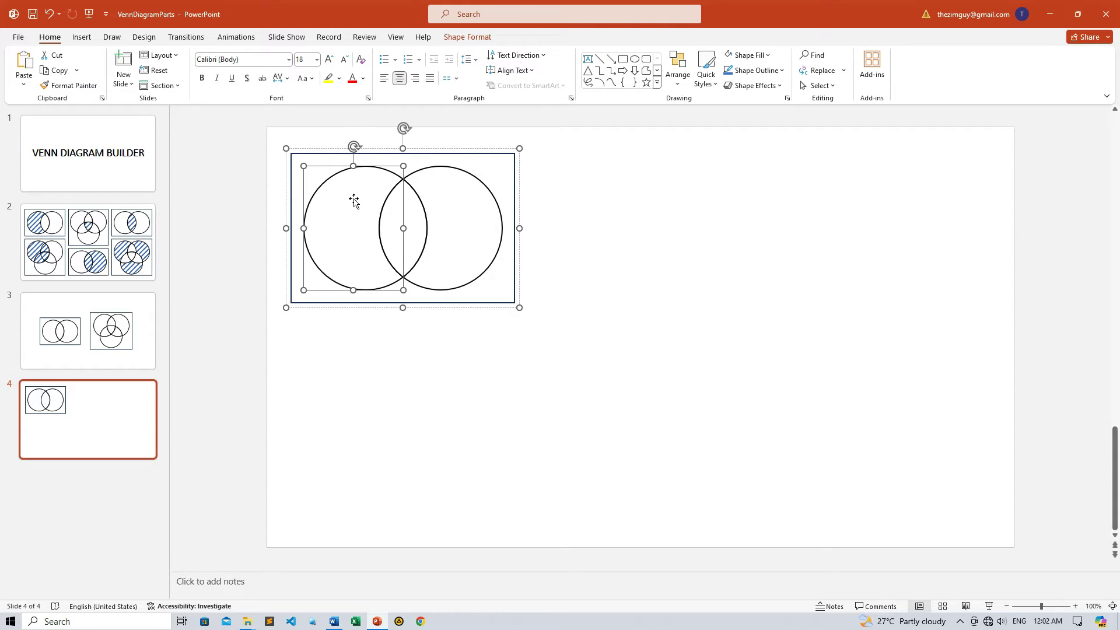
{"action": "right_click", "coordinate": [354, 200]}
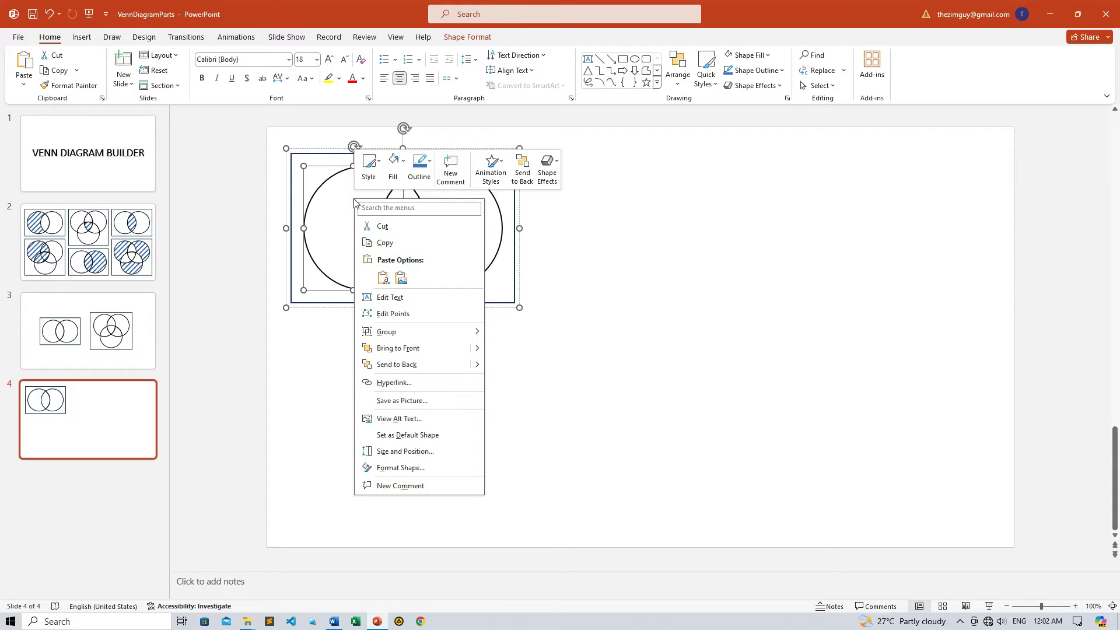
In Format Shape, try blue pattern fills on the left crescent, then make it solid white.
{"action": "left_click", "coordinate": [421, 468]}
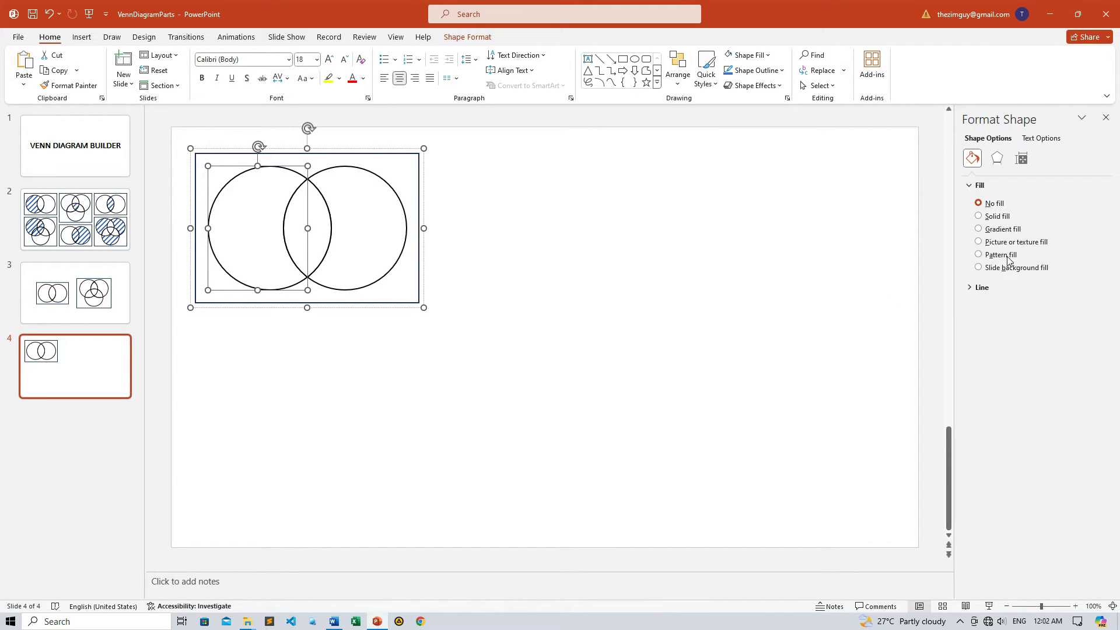
{"action": "left_click", "coordinate": [980, 256]}
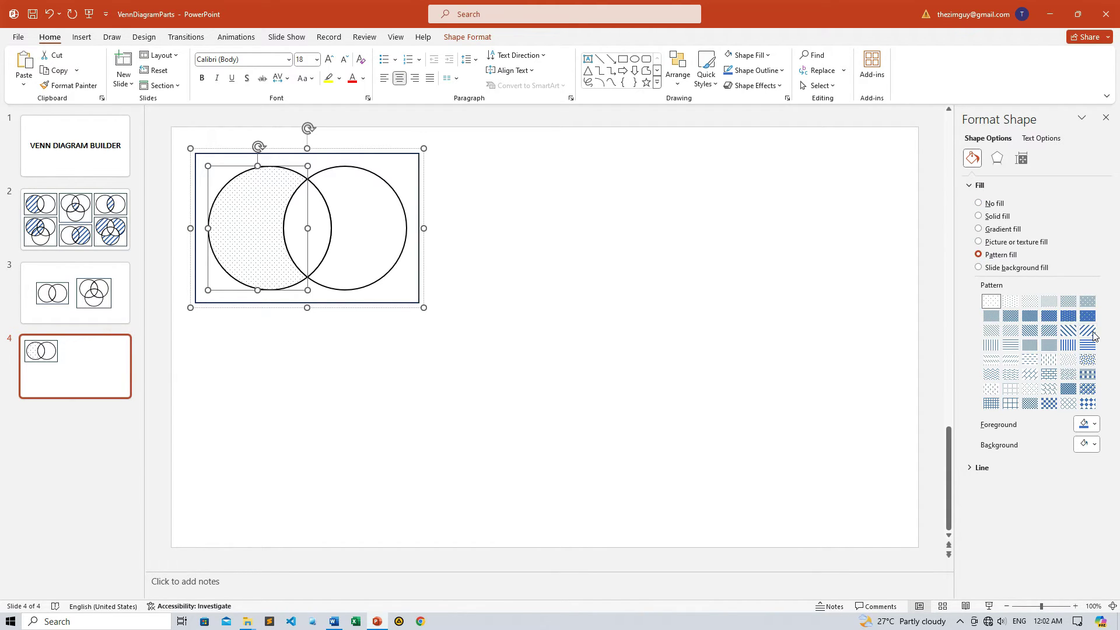
{"action": "left_click", "coordinate": [1049, 315]}
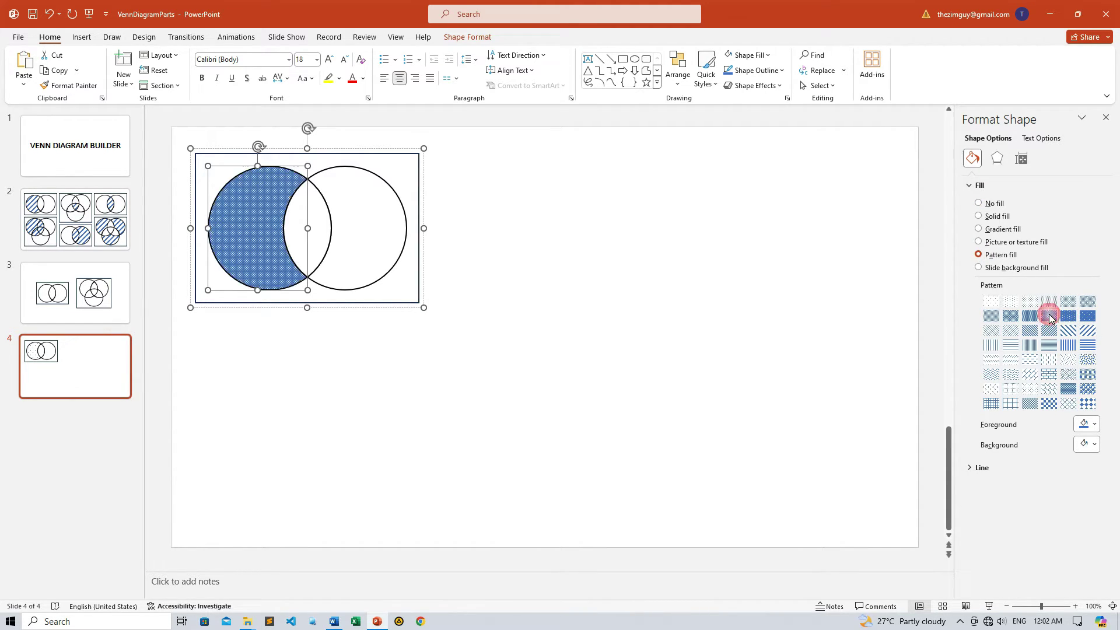
{"action": "left_click", "coordinate": [1087, 315]}
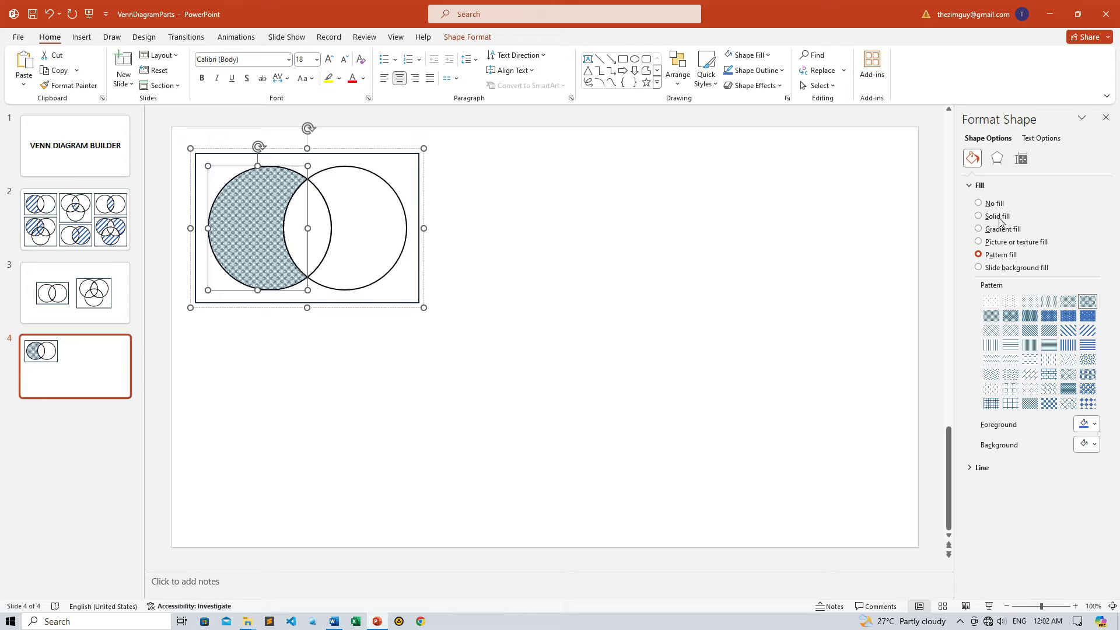
{"action": "left_click", "coordinate": [978, 217]}
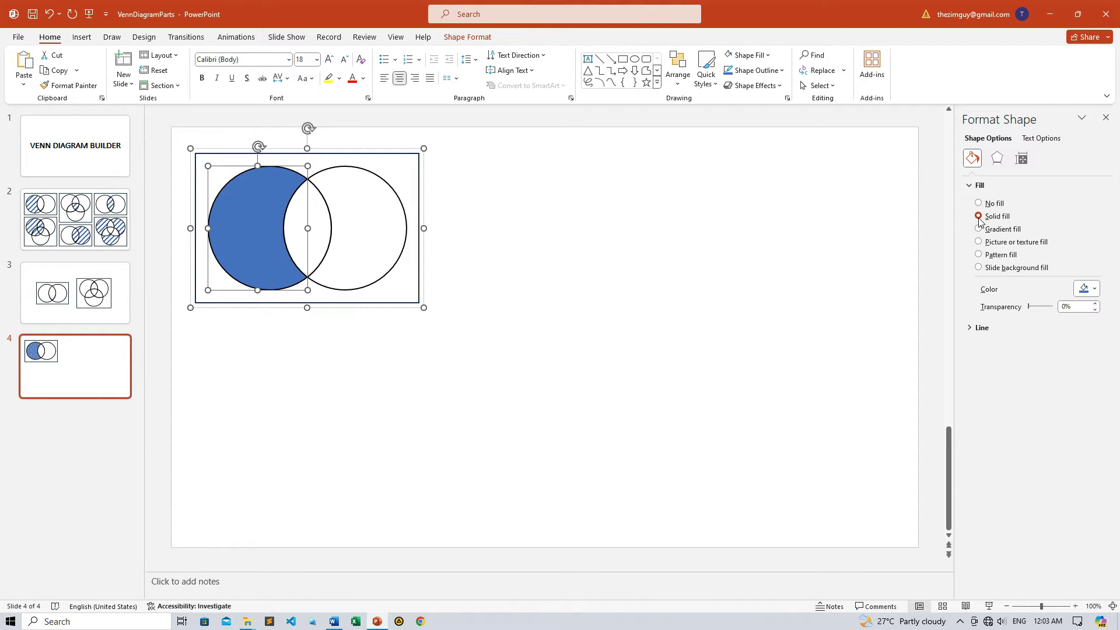
{"action": "left_click", "coordinate": [1086, 291]}
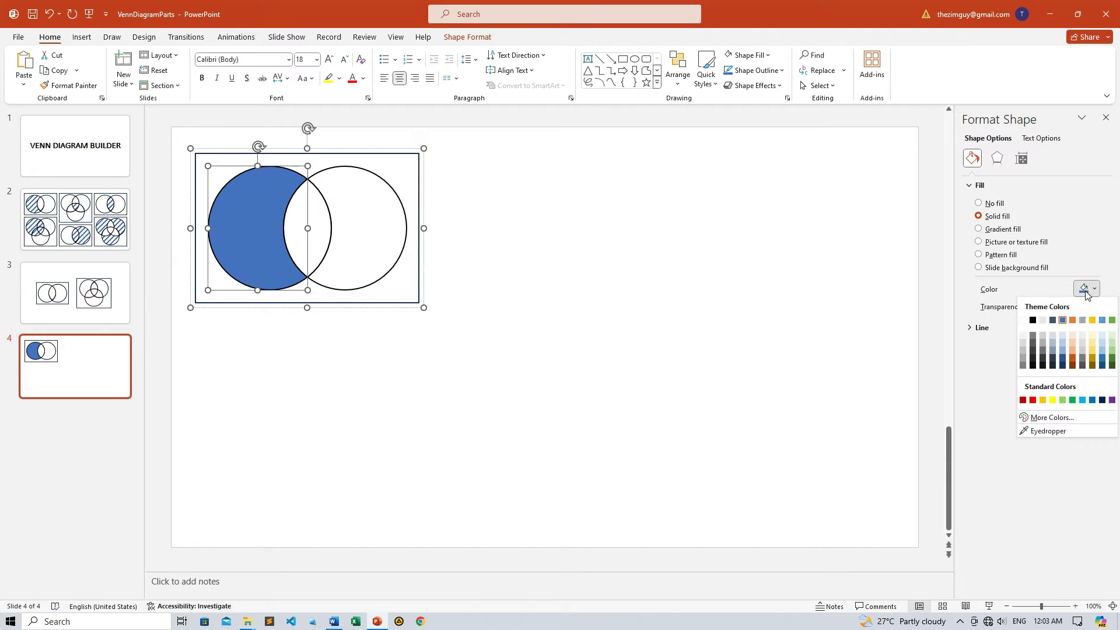
{"action": "left_click", "coordinate": [1023, 320]}
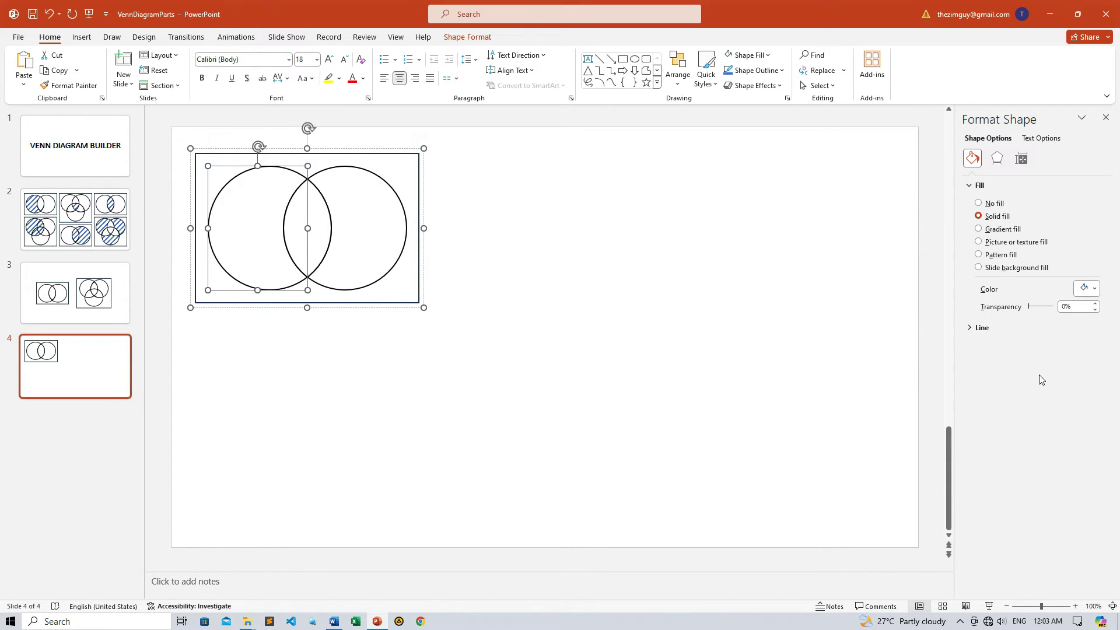
Give the left crescent a wide diagonal-stripe pattern with blue foreground, after trying orange.
{"action": "left_click", "coordinate": [980, 256]}
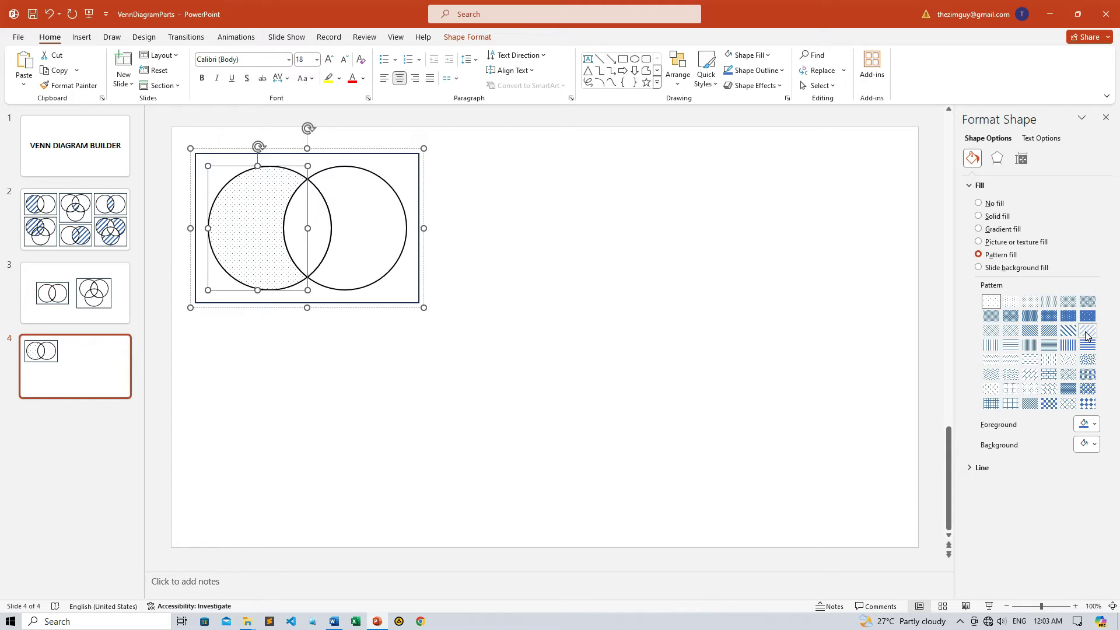
{"action": "left_click", "coordinate": [1086, 332]}
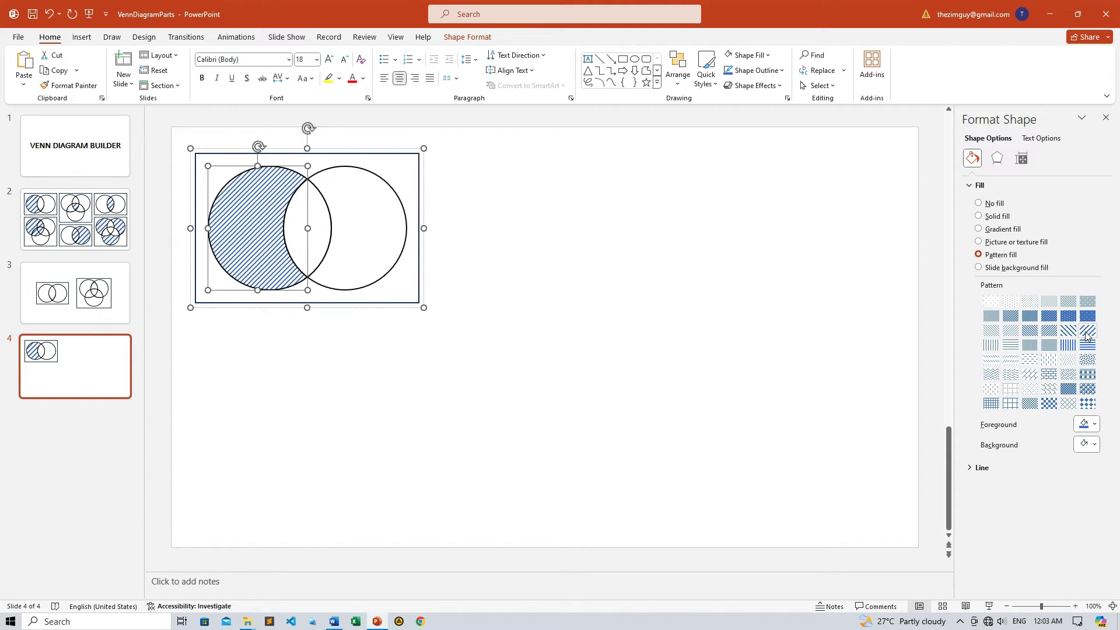
{"action": "left_click", "coordinate": [1094, 425]}
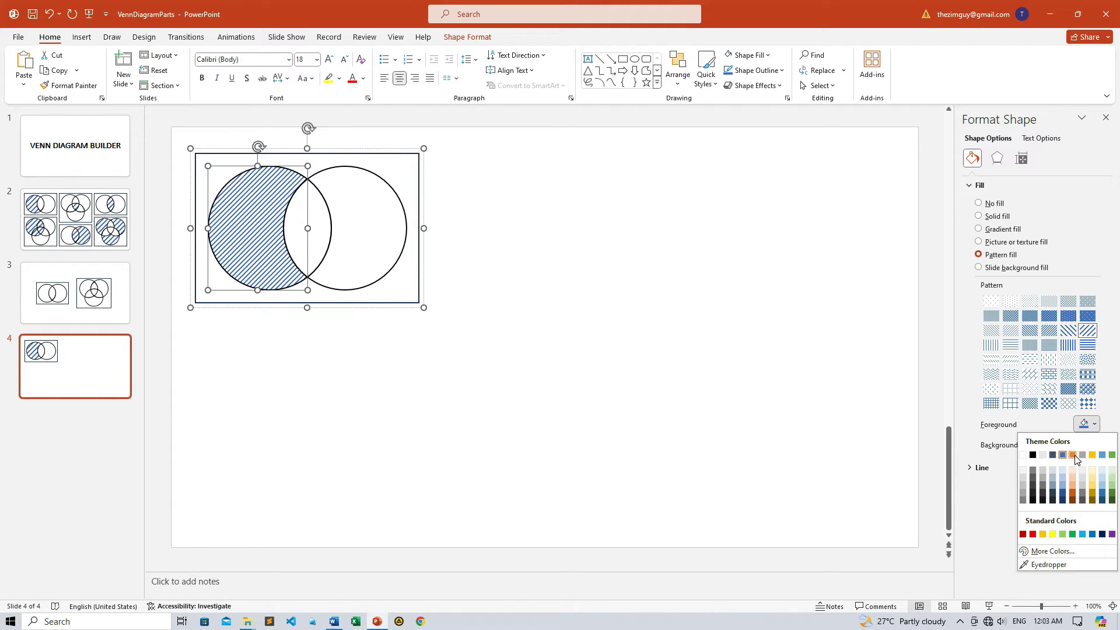
{"action": "left_click", "coordinate": [1076, 461]}
{"action": "left_click", "coordinate": [1094, 424]}
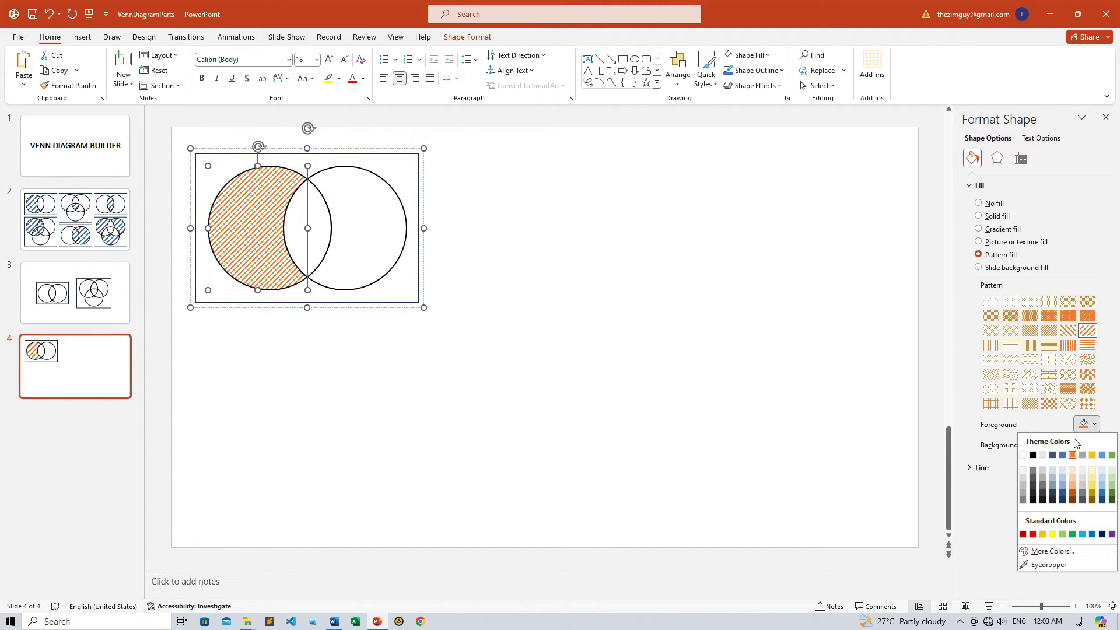
{"action": "left_click", "coordinate": [1062, 454]}
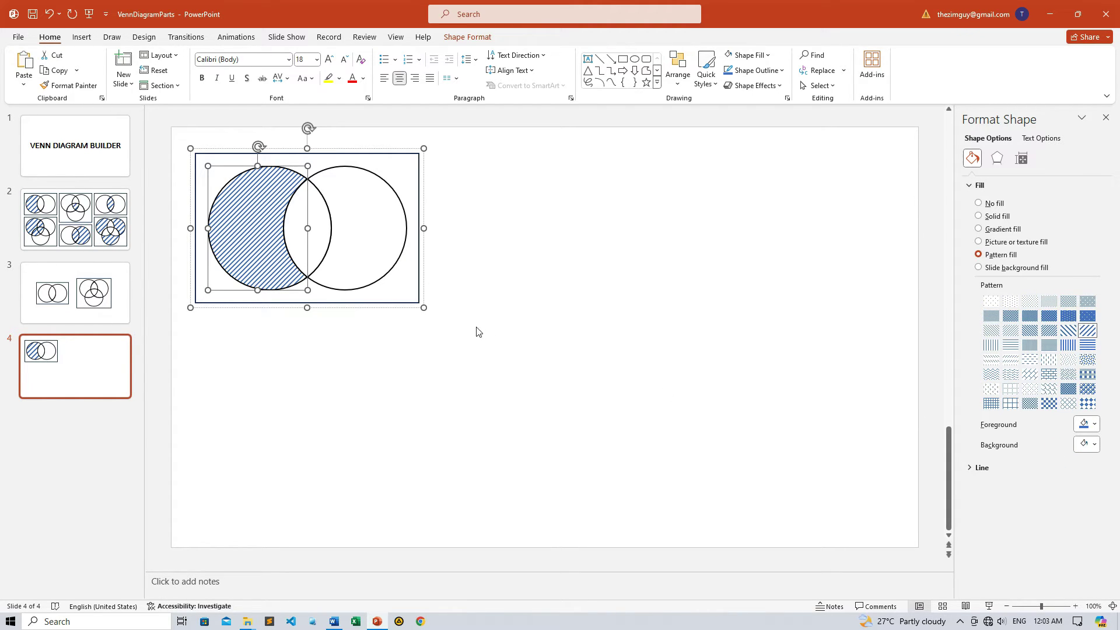
Paste a second two-circle diagram to the right of the first.
{"action": "right_click", "coordinate": [487, 207]}
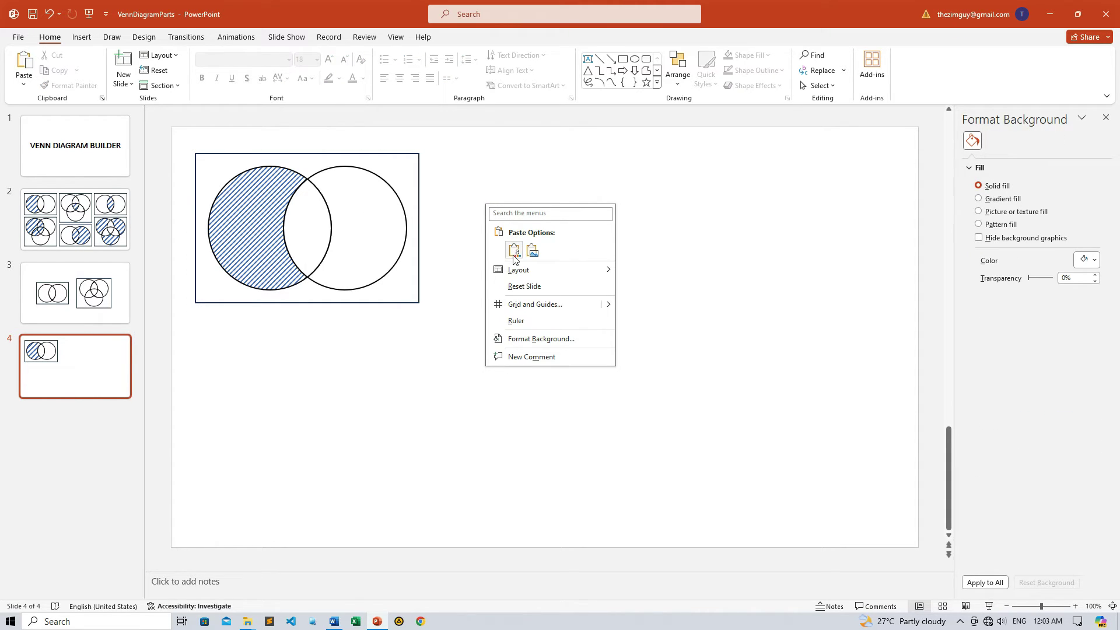
{"action": "left_click", "coordinate": [514, 251]}
{"action": "mouse_move", "coordinate": [457, 261]}
{"action": "left_mouse_down"}
{"action": "mouse_move", "coordinate": [531, 228]}
{"action": "mouse_move", "coordinate": [609, 156]}
{"action": "left_mouse_up"}
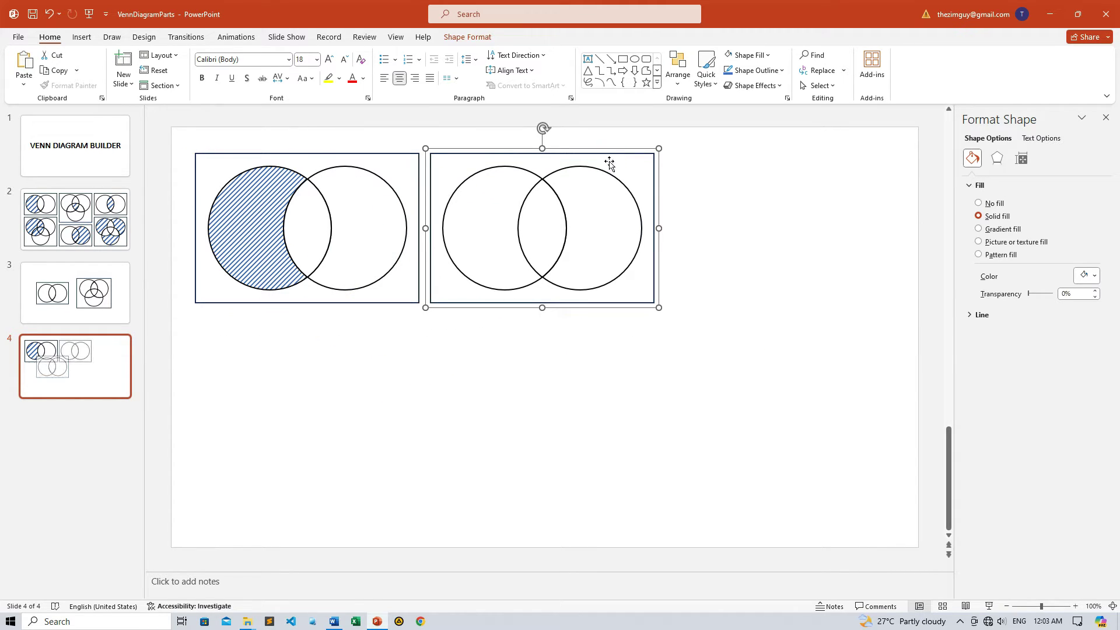
Stripe the second diagram's right circle and its overlap lens with diagonal pattern fill.
{"action": "left_click", "coordinate": [601, 218]}
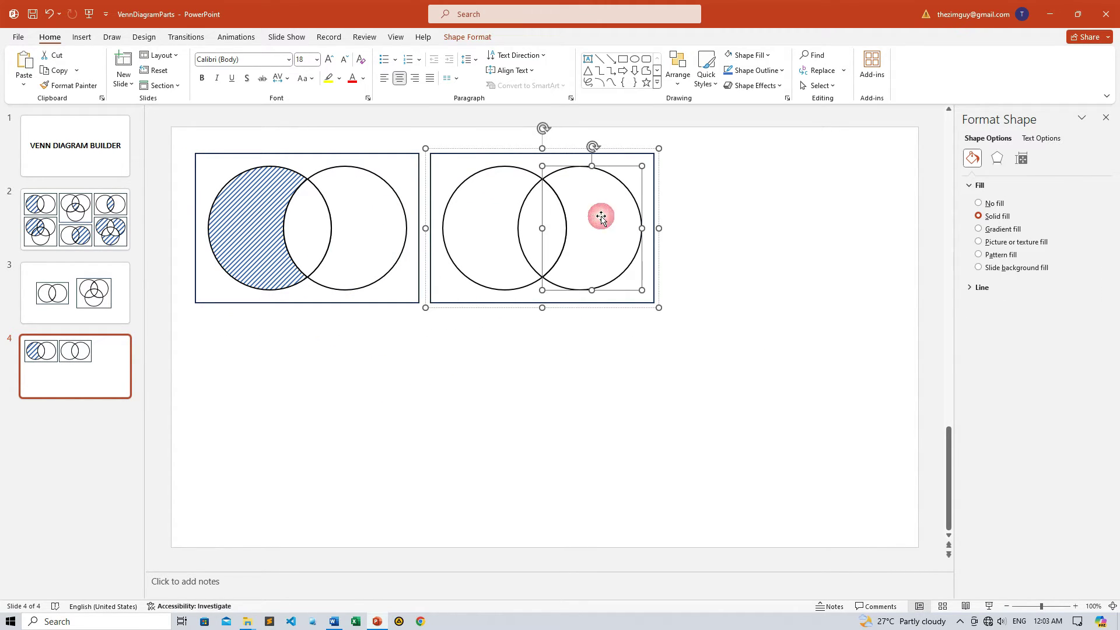
{"action": "left_click", "coordinate": [982, 256]}
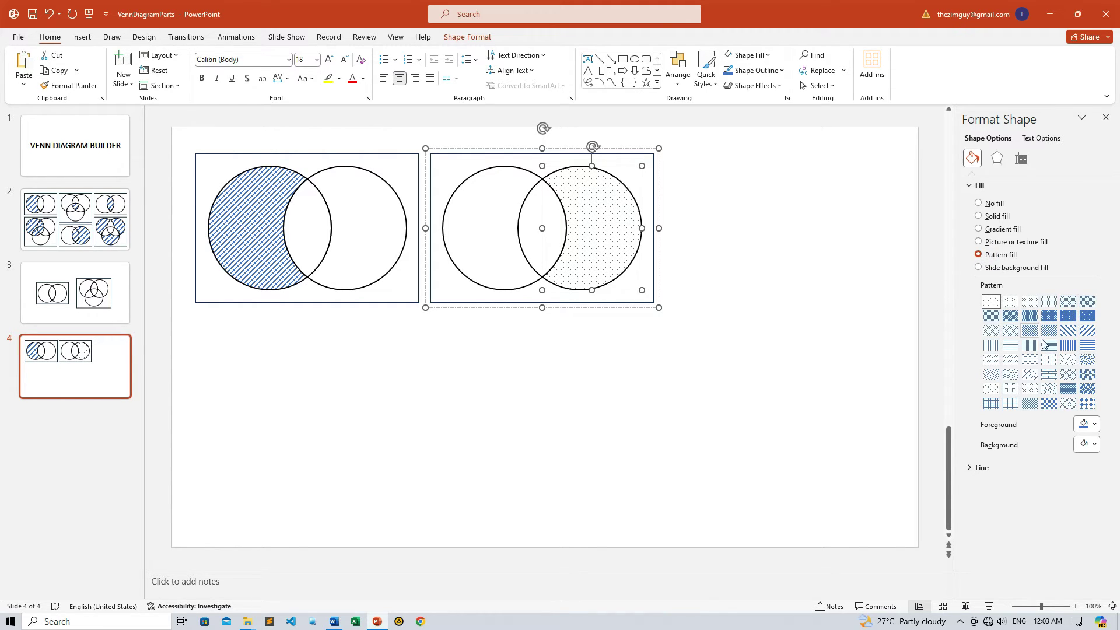
{"action": "left_click", "coordinate": [1087, 330]}
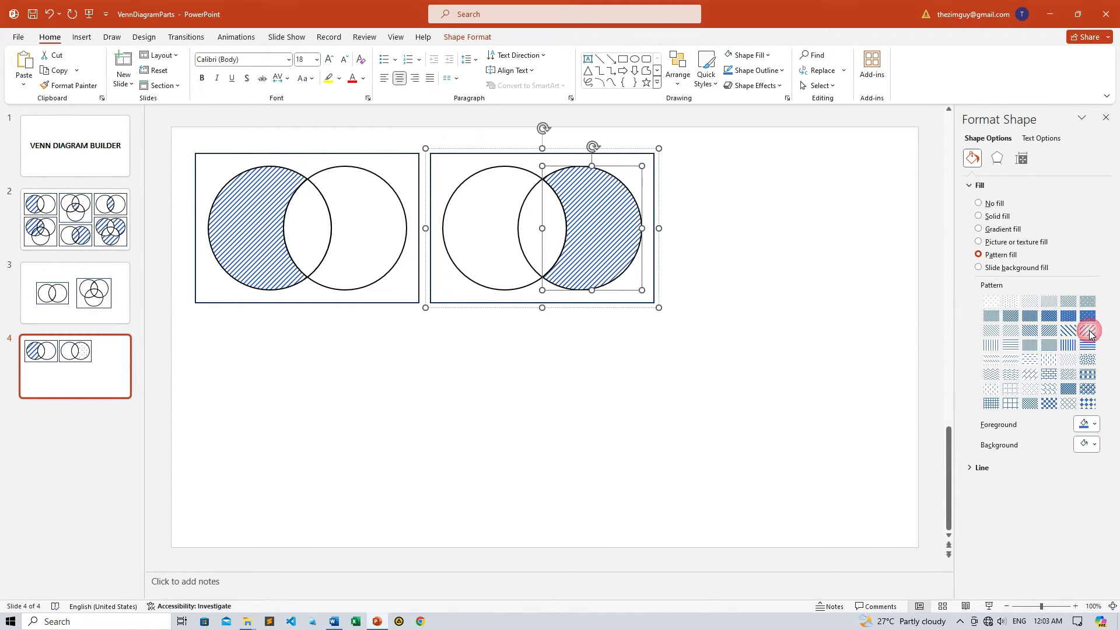
{"action": "left_click", "coordinate": [524, 227]}
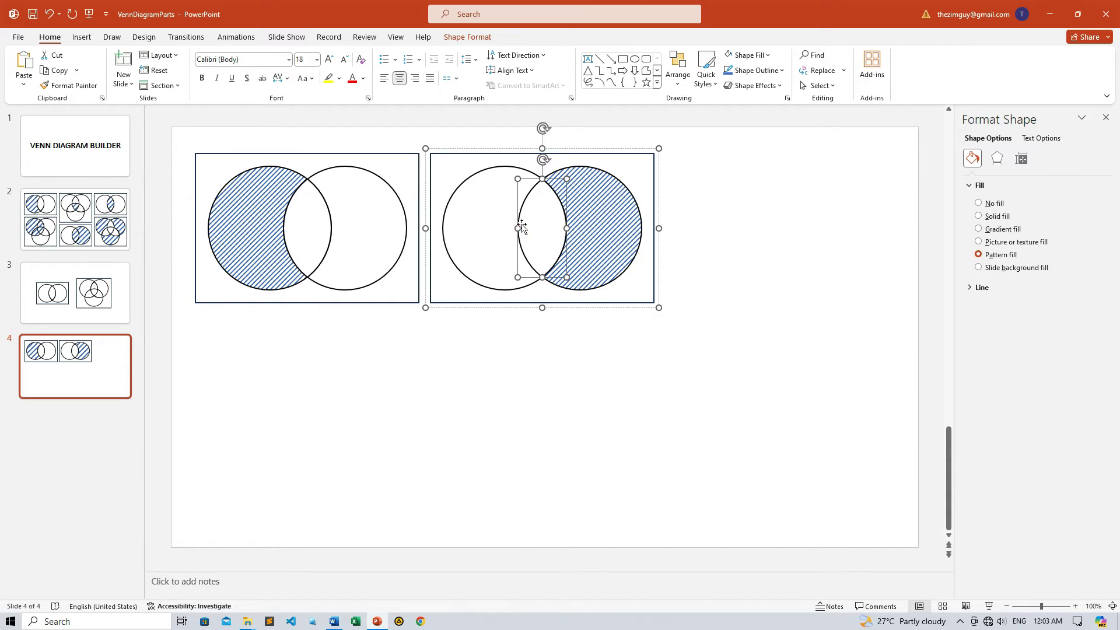
{"action": "left_click", "coordinate": [998, 255]}
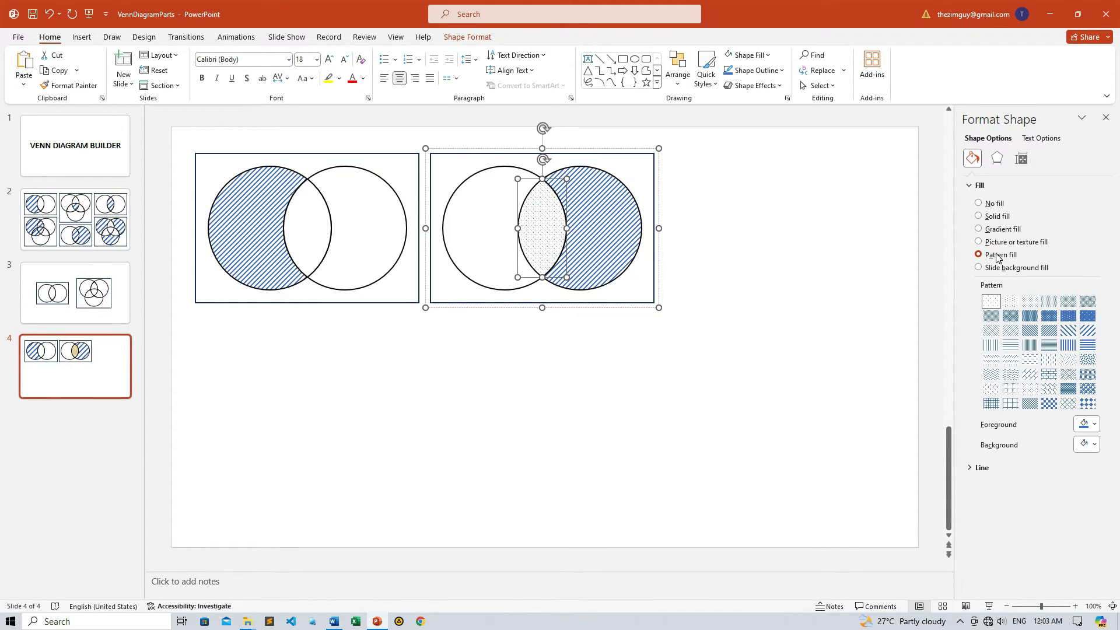
{"action": "left_click", "coordinate": [1083, 331]}
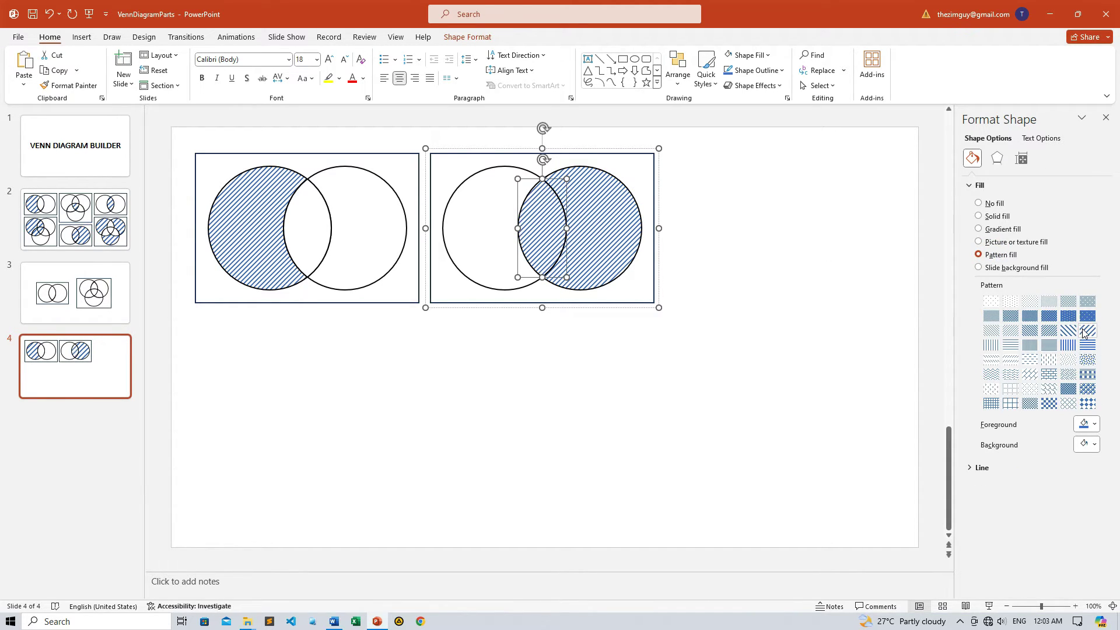
{"action": "left_click", "coordinate": [749, 266]}
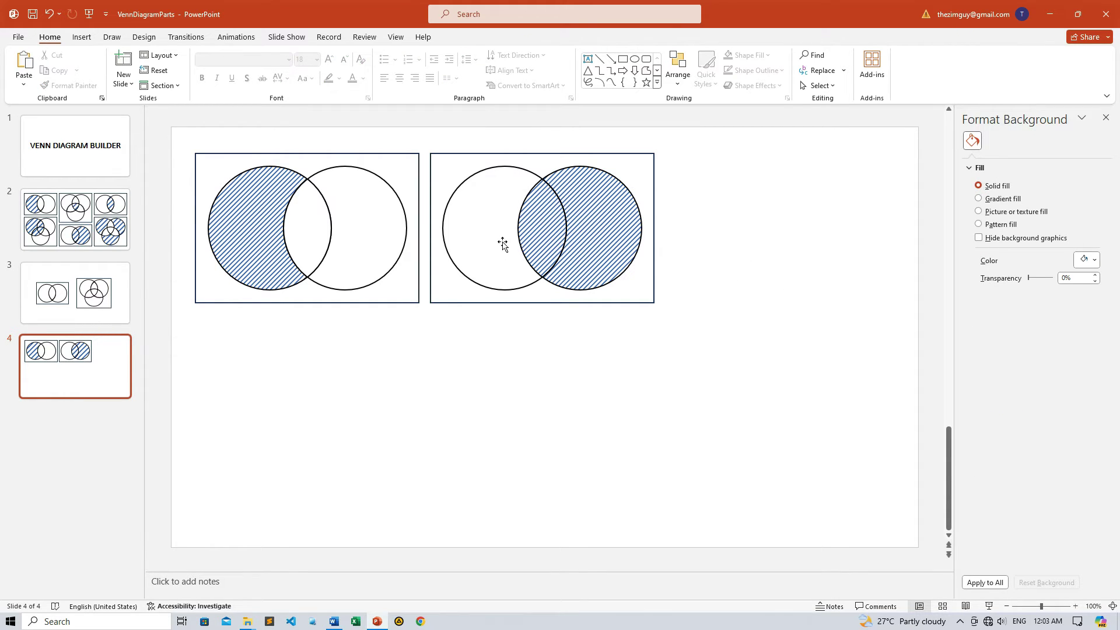
Copy the three-circle diagram from slide 3 and paste it below the first diagram.
{"action": "left_click", "coordinate": [90, 295]}
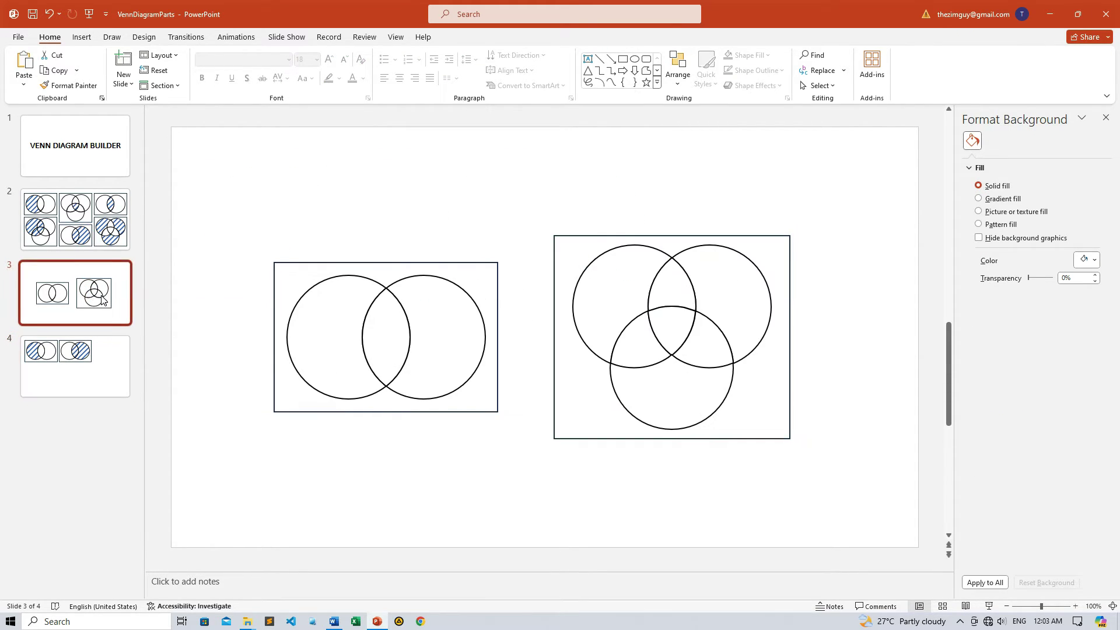
{"action": "left_click", "coordinate": [599, 234]}
{"action": "right_click", "coordinate": [599, 234]}
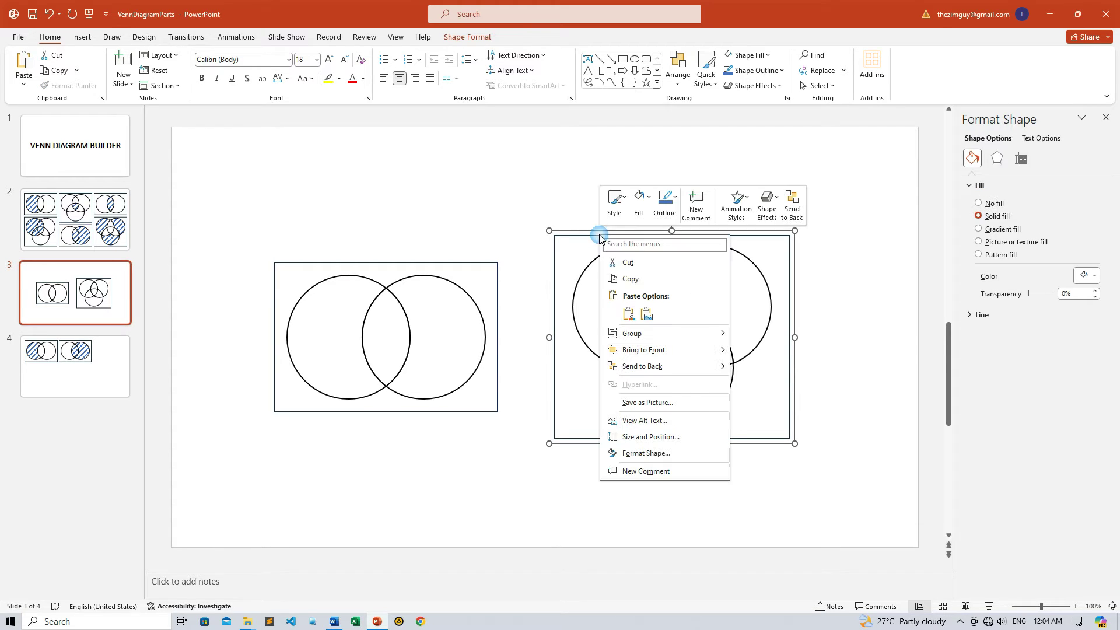
{"action": "left_click", "coordinate": [618, 289]}
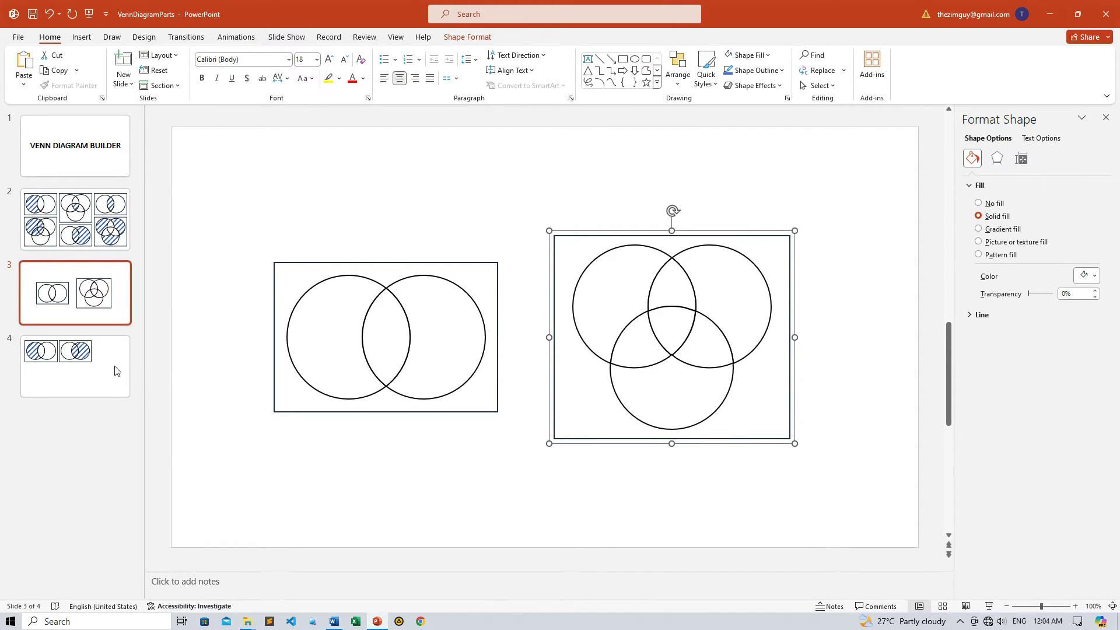
{"action": "left_click", "coordinate": [88, 367]}
{"action": "right_click", "coordinate": [393, 364]}
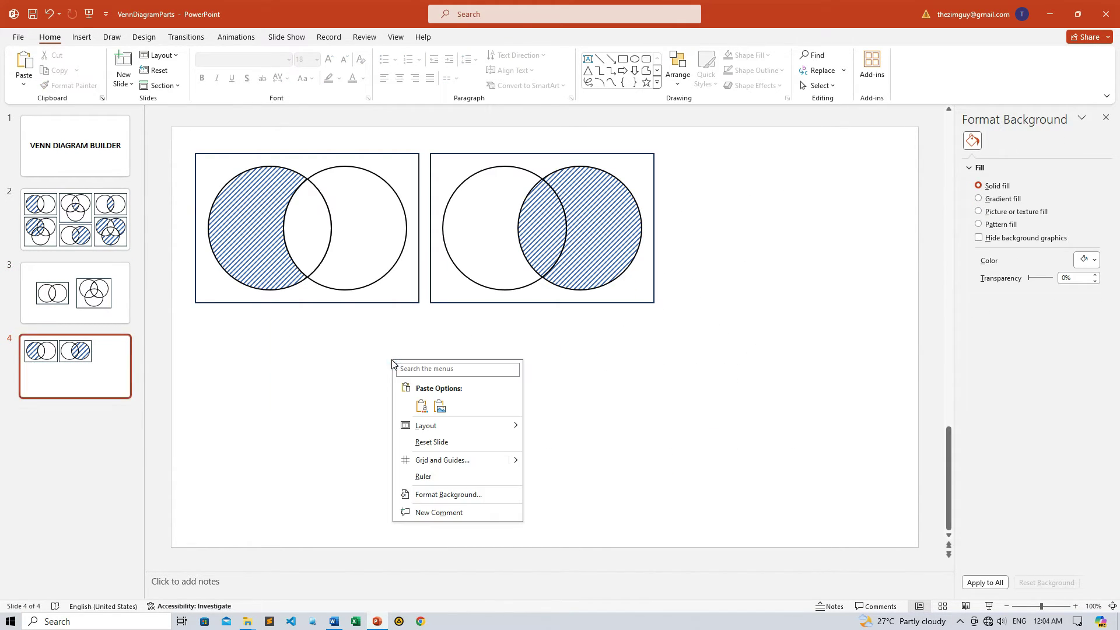
{"action": "left_click", "coordinate": [421, 405]}
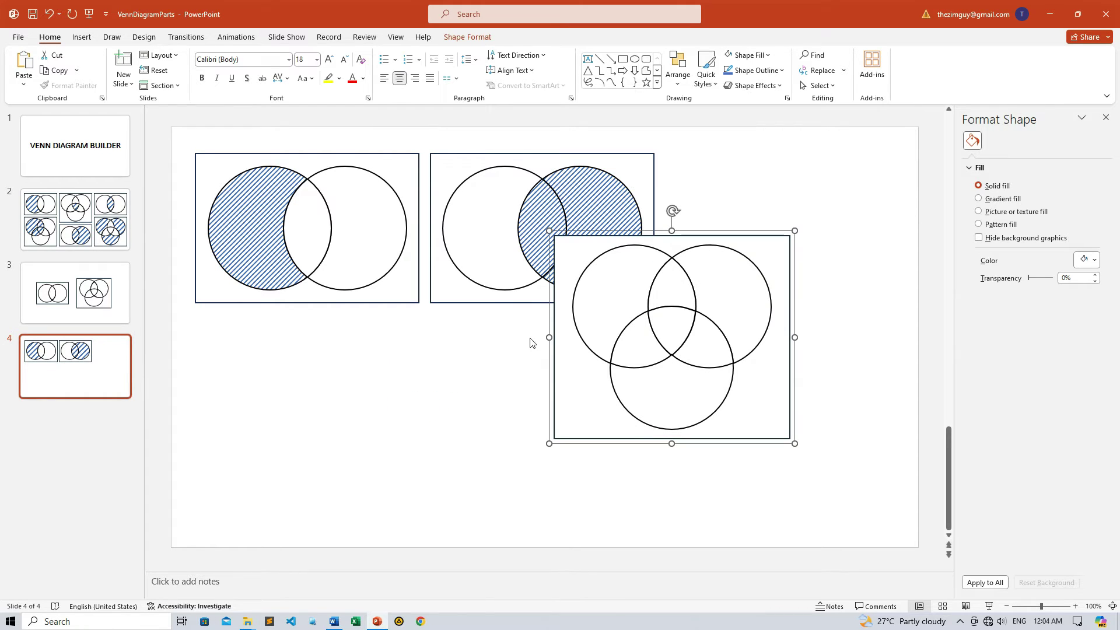
{"action": "mouse_move", "coordinate": [646, 236]}
{"action": "left_mouse_down"}
{"action": "mouse_move", "coordinate": [380, 331]}
{"action": "mouse_move", "coordinate": [292, 325]}
{"action": "left_mouse_up"}
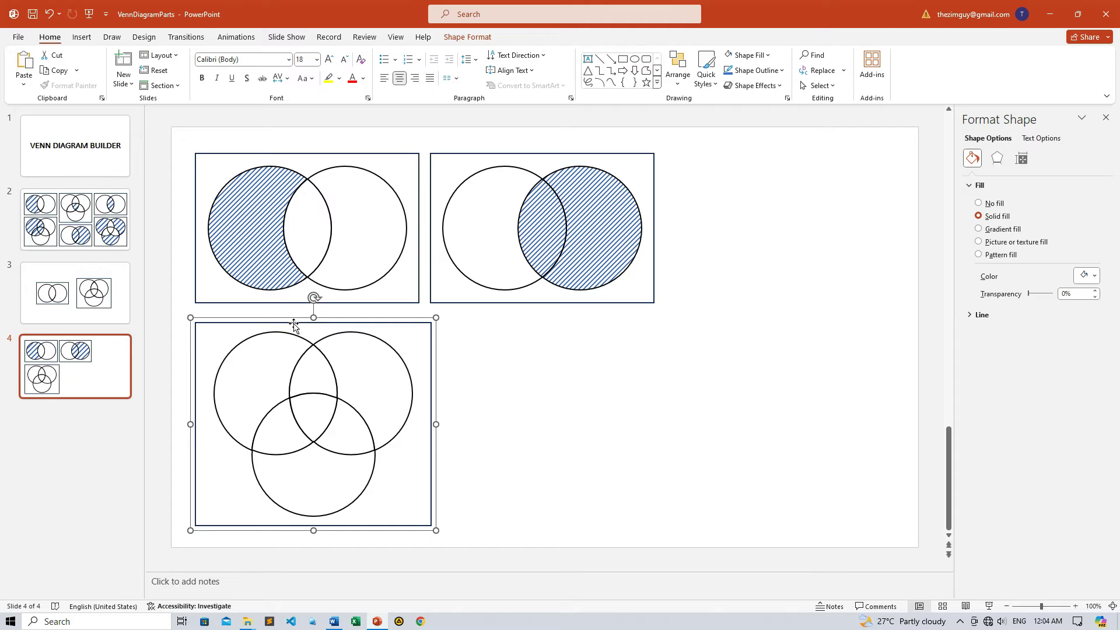
Stripe the whole upper-left circle, including its three overlap pieces, with diagonal pattern fill.
{"action": "left_click", "coordinate": [239, 371]}
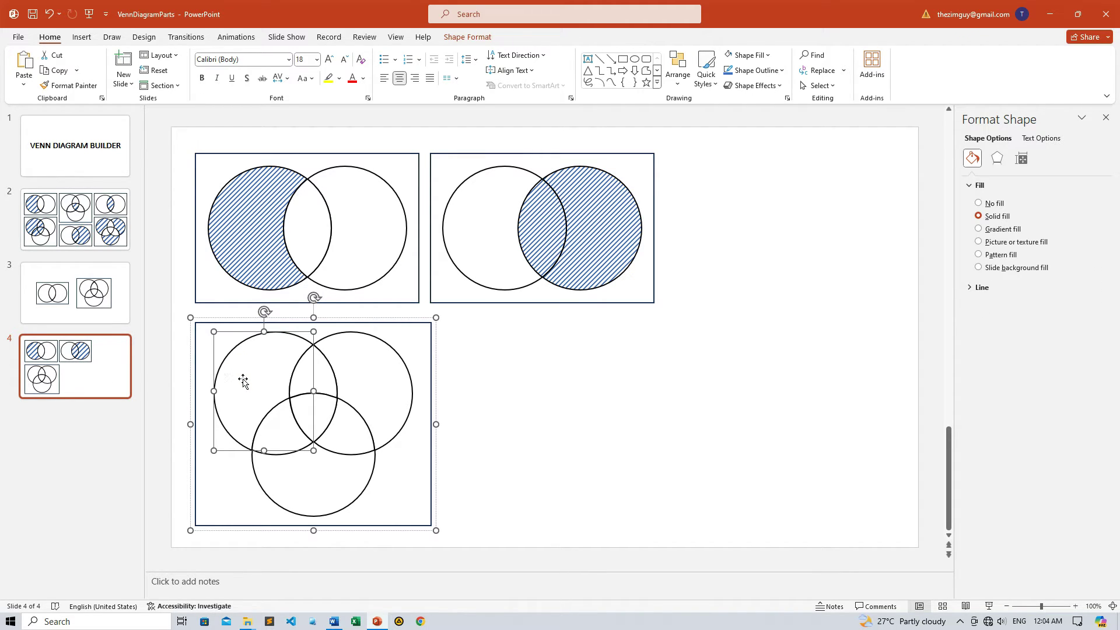
{"action": "left_click", "coordinate": [321, 382], "text": "shift"}
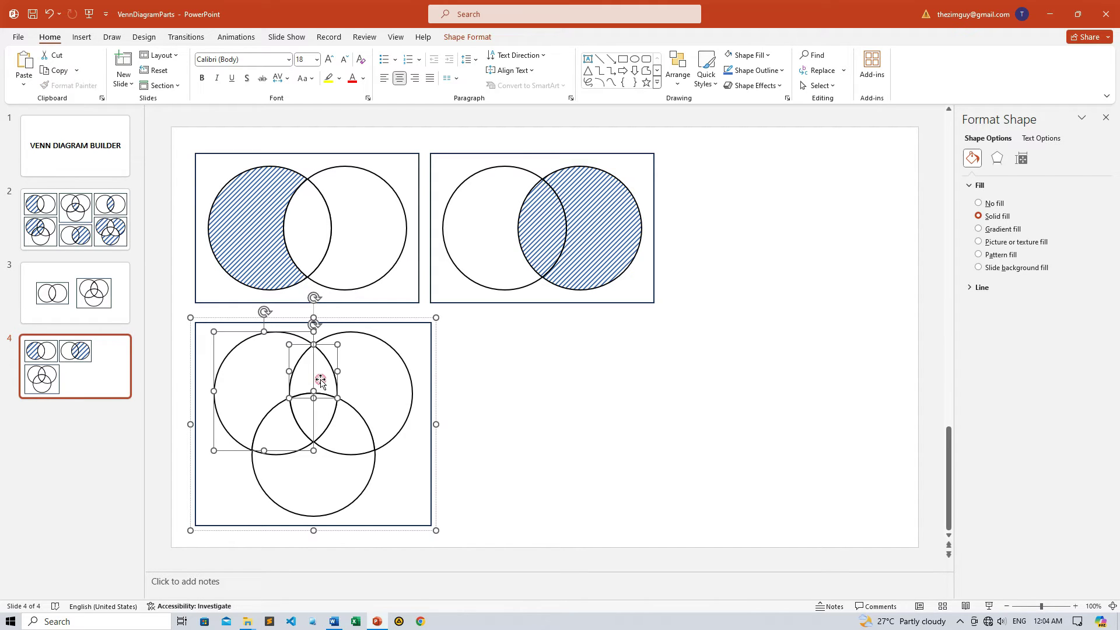
{"action": "left_click", "coordinate": [278, 431], "text": "shift"}
{"action": "left_click", "coordinate": [324, 419], "text": "shift"}
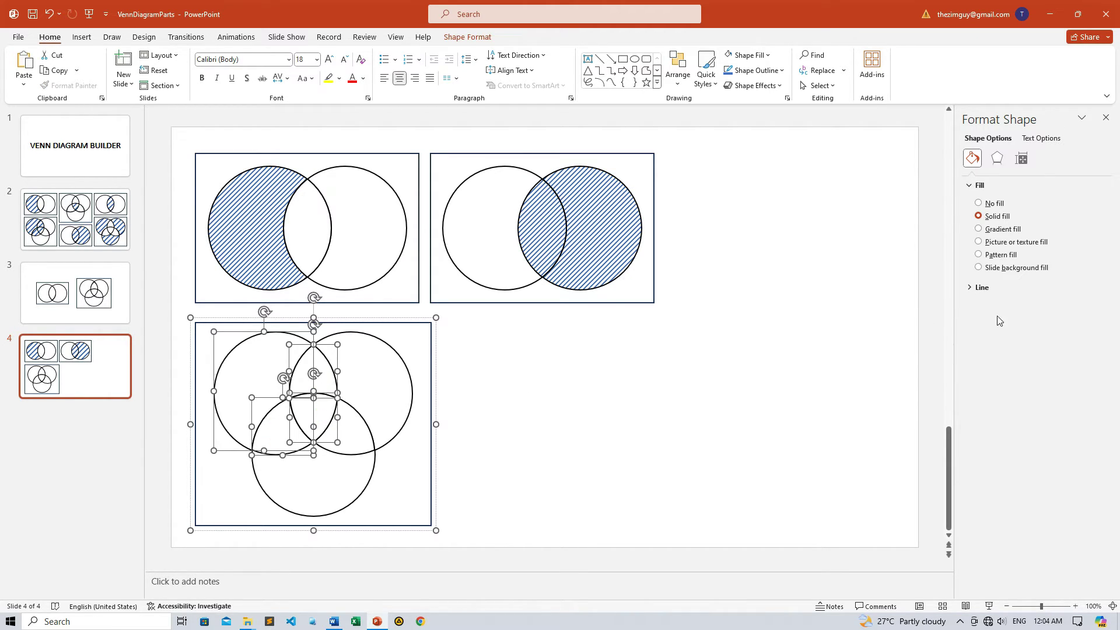
{"action": "left_click", "coordinate": [980, 255]}
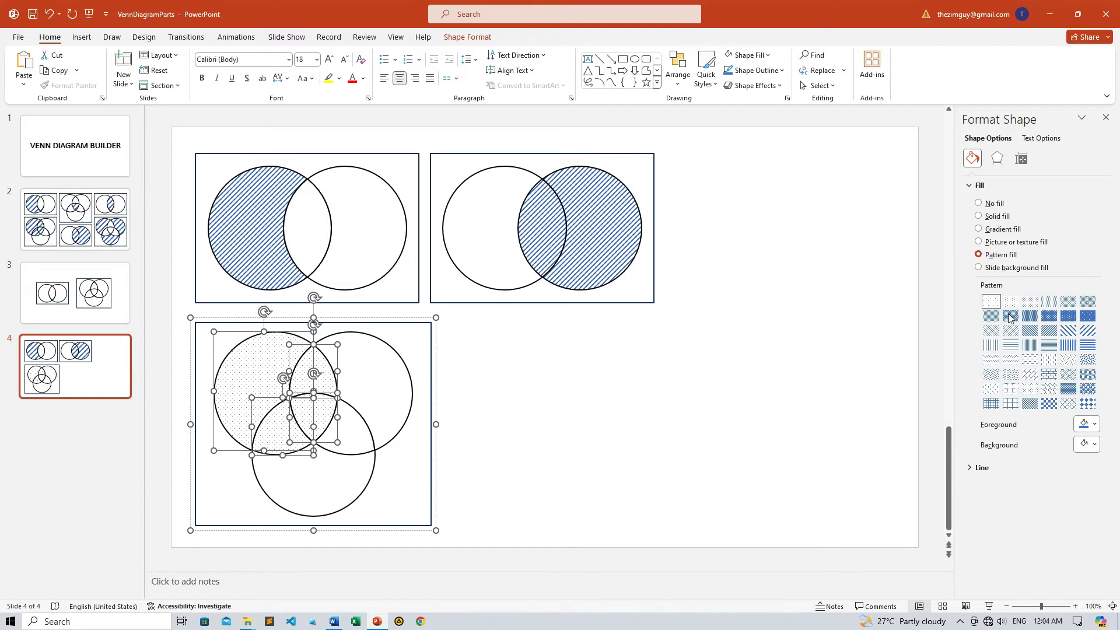
{"action": "left_click", "coordinate": [1088, 331]}
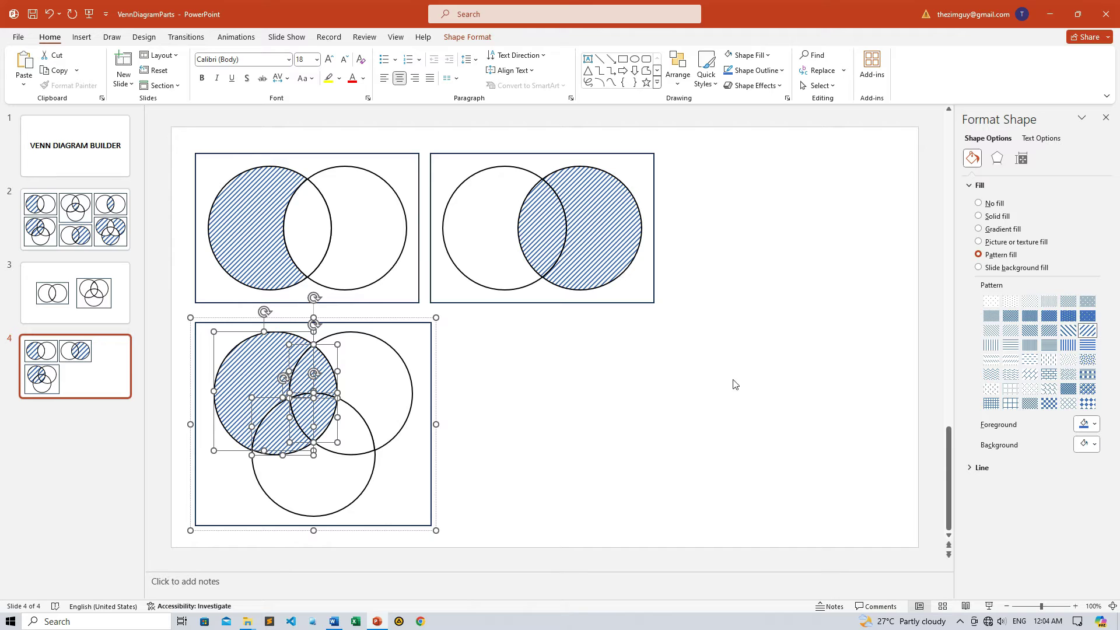
{"action": "right_click", "coordinate": [539, 395]}
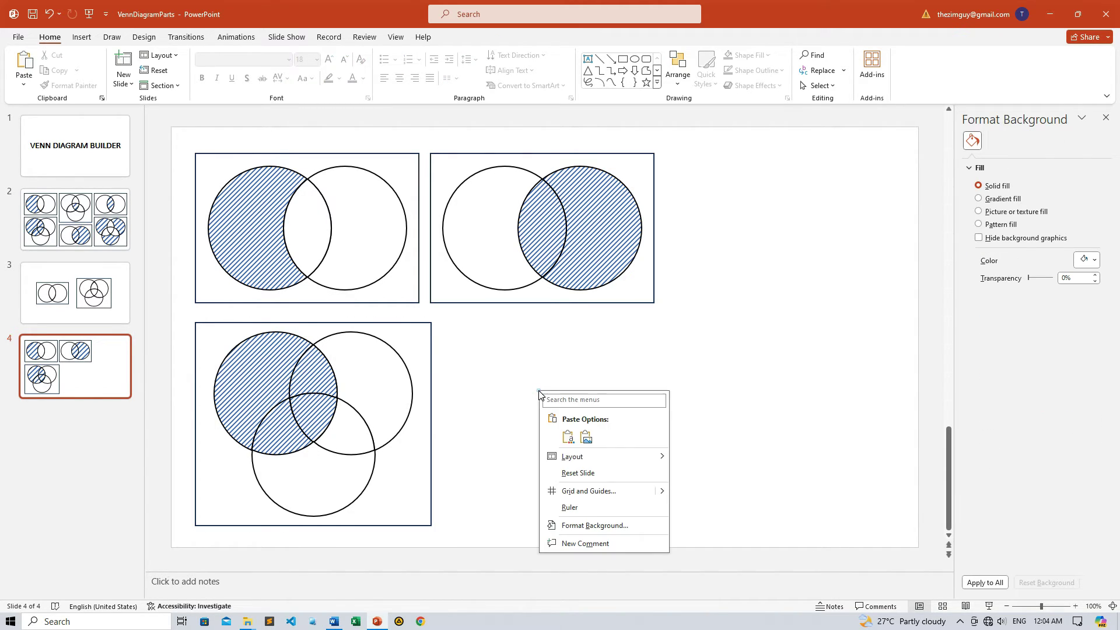
Paste another three-circle copy beside it and stripe only its three outer circle regions.
{"action": "left_click", "coordinate": [567, 437]}
{"action": "left_click_drag", "start_coordinate": [666, 237], "coordinate": [553, 327]}
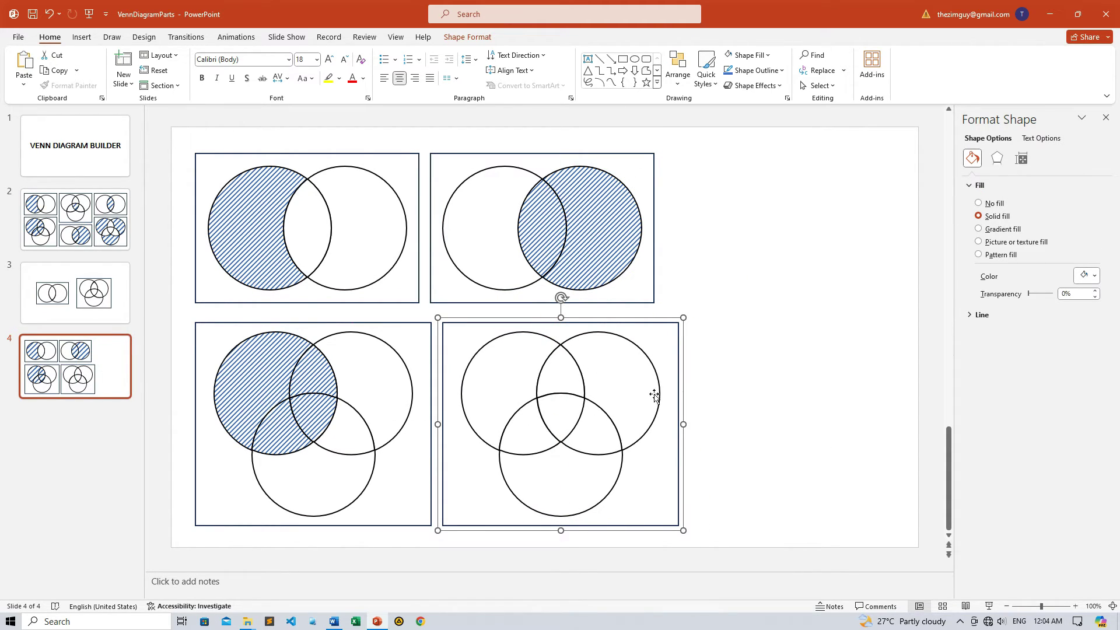
{"action": "left_click", "coordinate": [503, 374]}
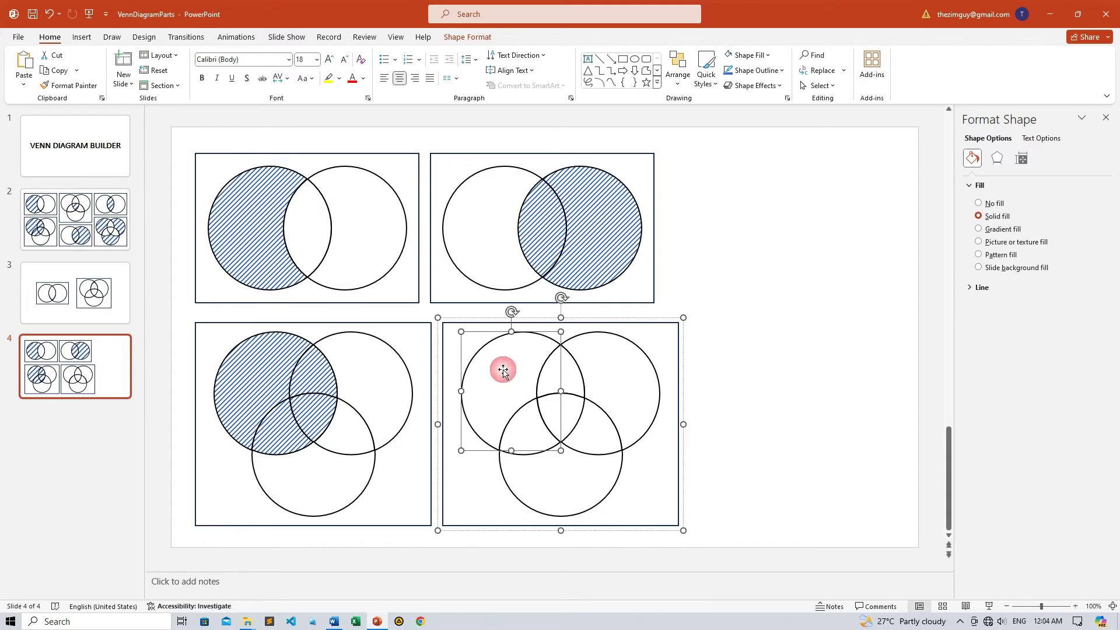
{"action": "left_click", "coordinate": [615, 373], "text": "shift"}
{"action": "left_click", "coordinate": [572, 487], "text": "shift"}
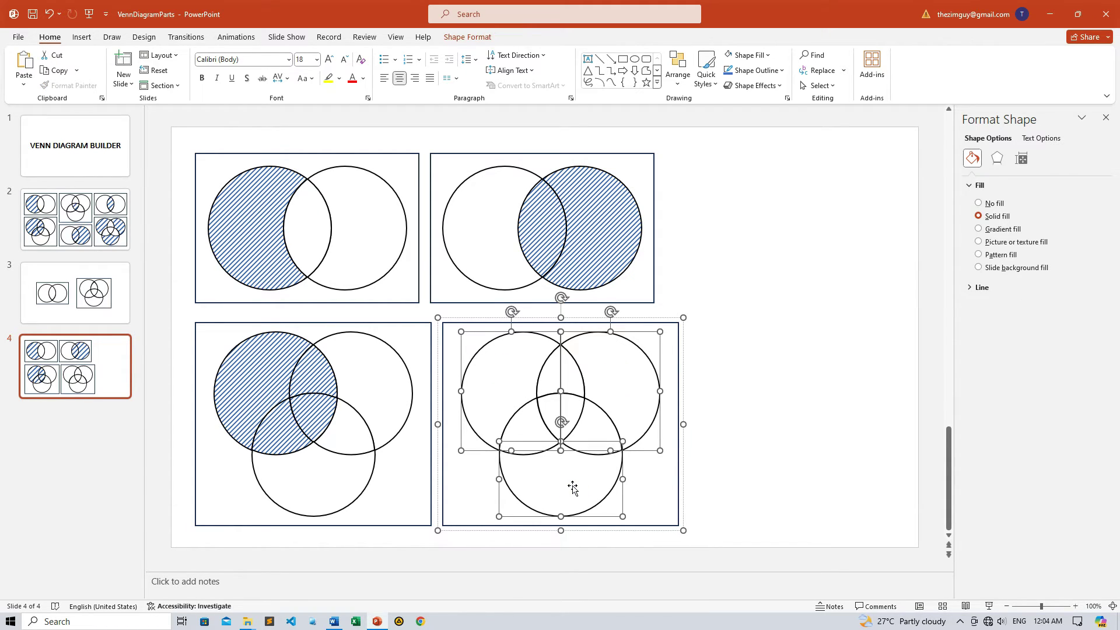
{"action": "left_click", "coordinate": [979, 255]}
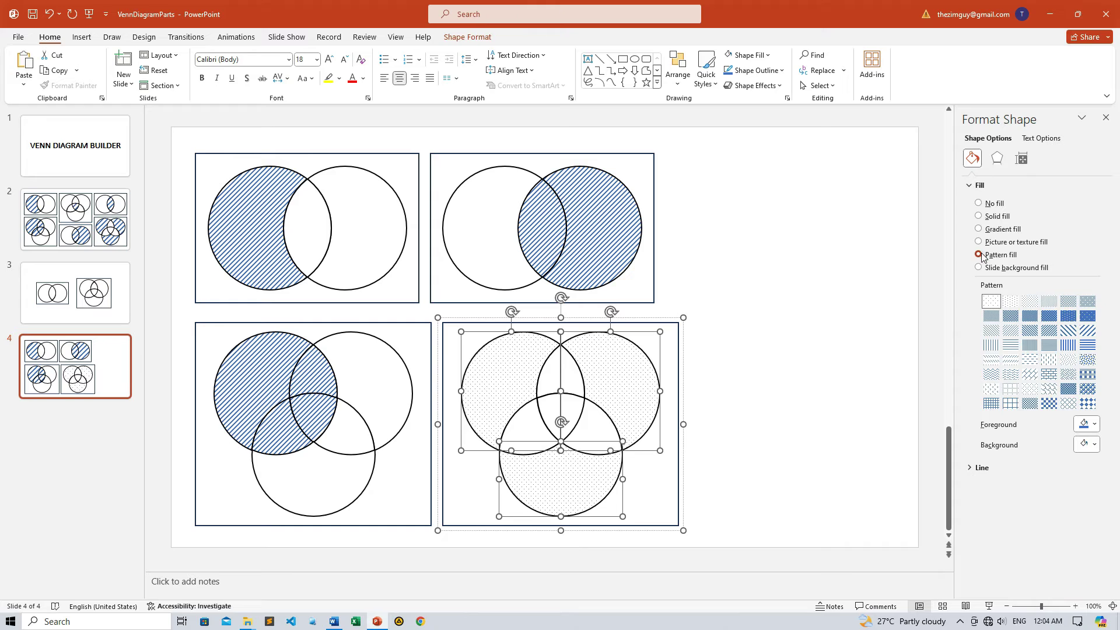
{"action": "left_click", "coordinate": [1088, 330]}
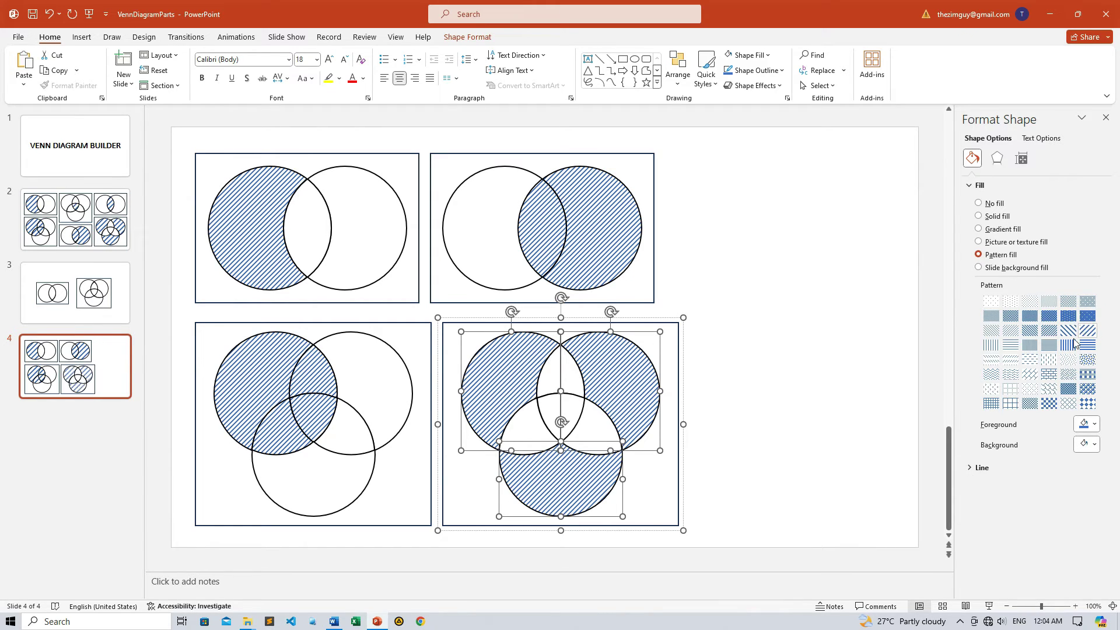
Paste a third three-circle copy at upper right and stripe only its three pairwise overlaps.
{"action": "right_click", "coordinate": [759, 269]}
{"action": "left_click", "coordinate": [785, 319]}
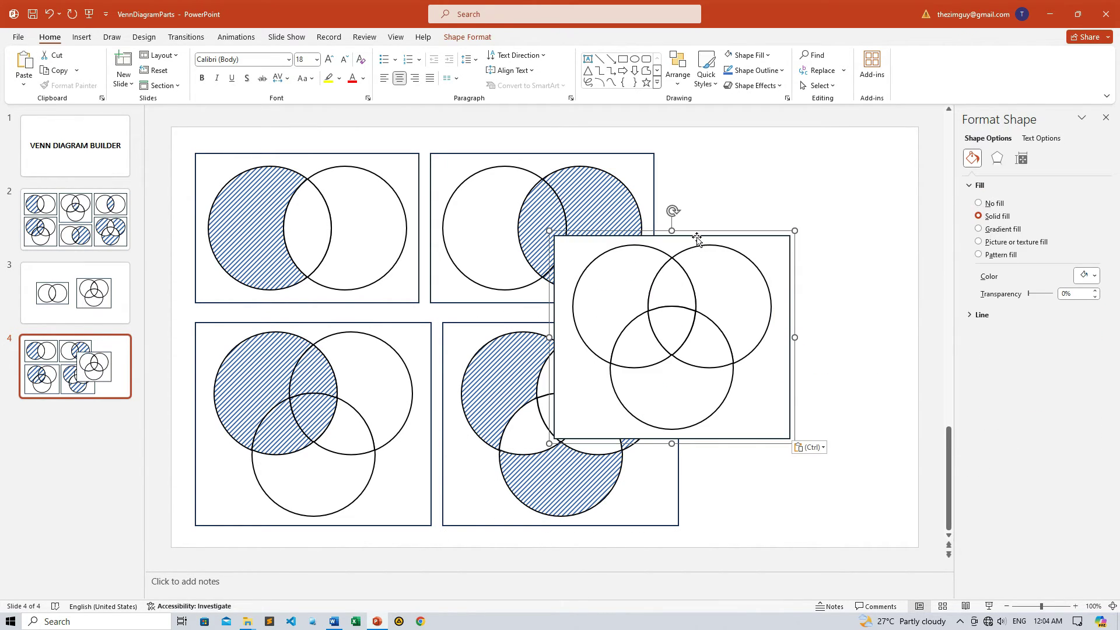
{"action": "left_click_drag", "start_coordinate": [691, 231], "coordinate": [814, 153]}
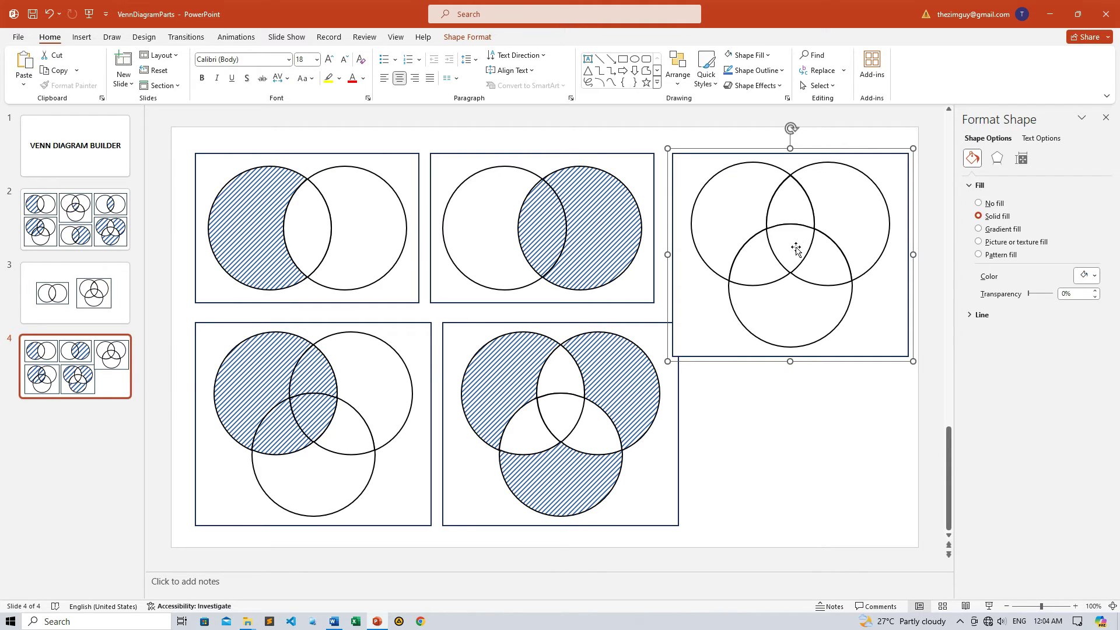
{"action": "left_click", "coordinate": [789, 204]}
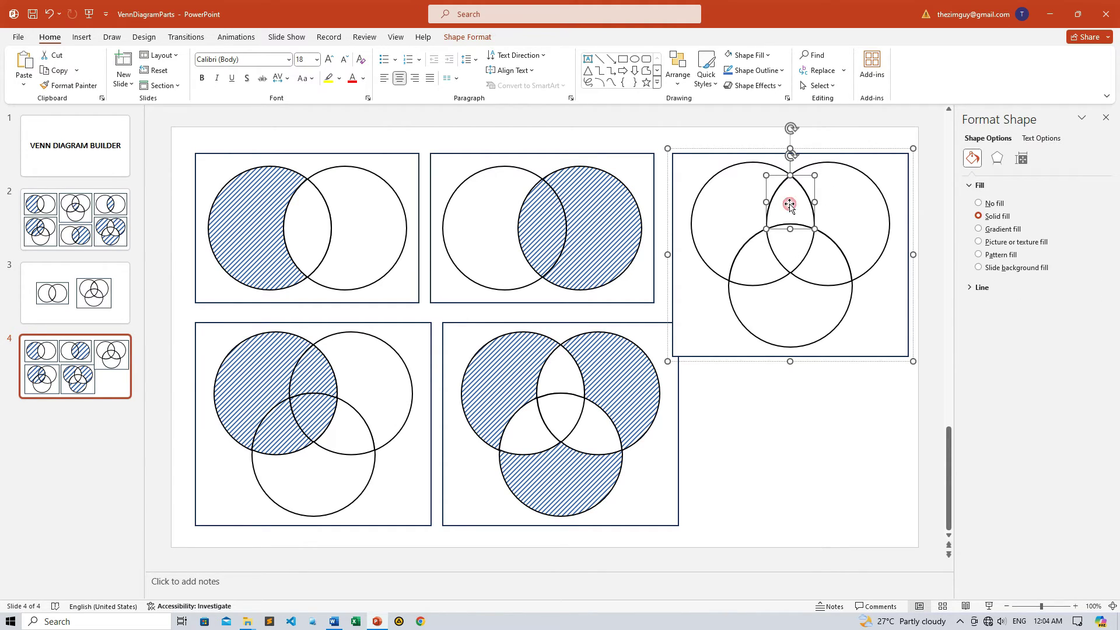
{"action": "left_click", "coordinate": [761, 269], "text": "shift"}
{"action": "left_click", "coordinate": [825, 264], "text": "shift"}
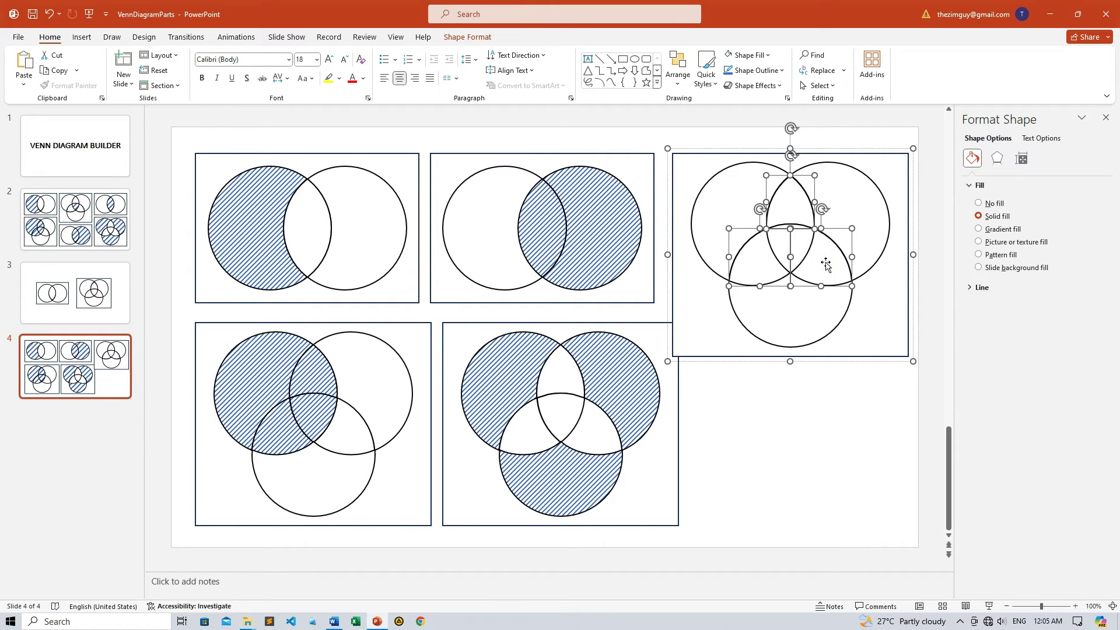
{"action": "left_click", "coordinate": [980, 255]}
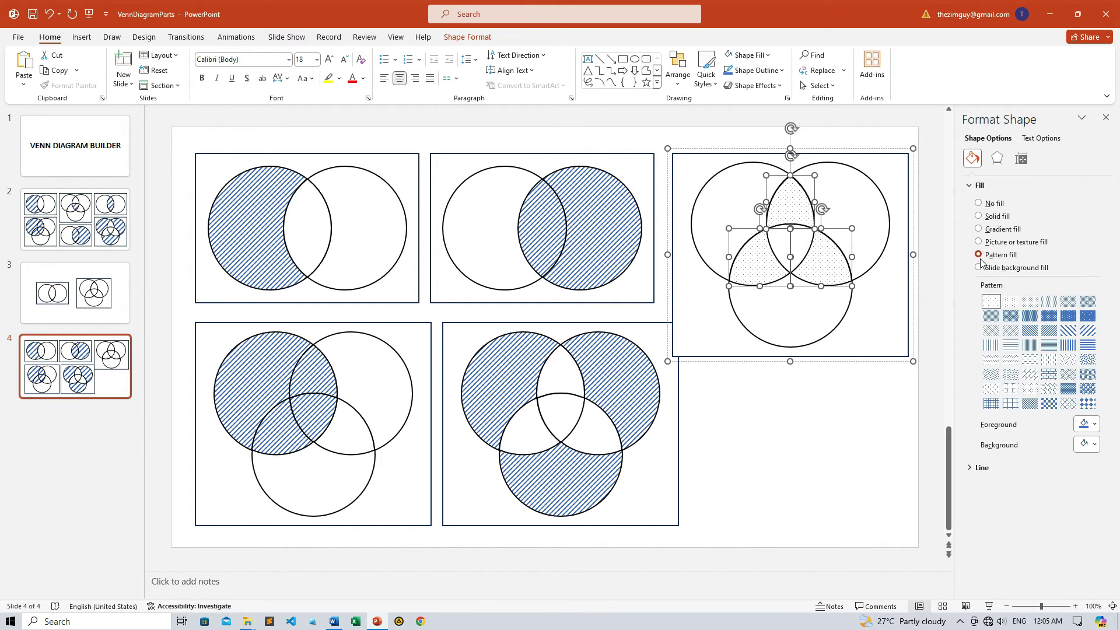
{"action": "left_click", "coordinate": [1087, 330]}
{"action": "left_click", "coordinate": [776, 413]}
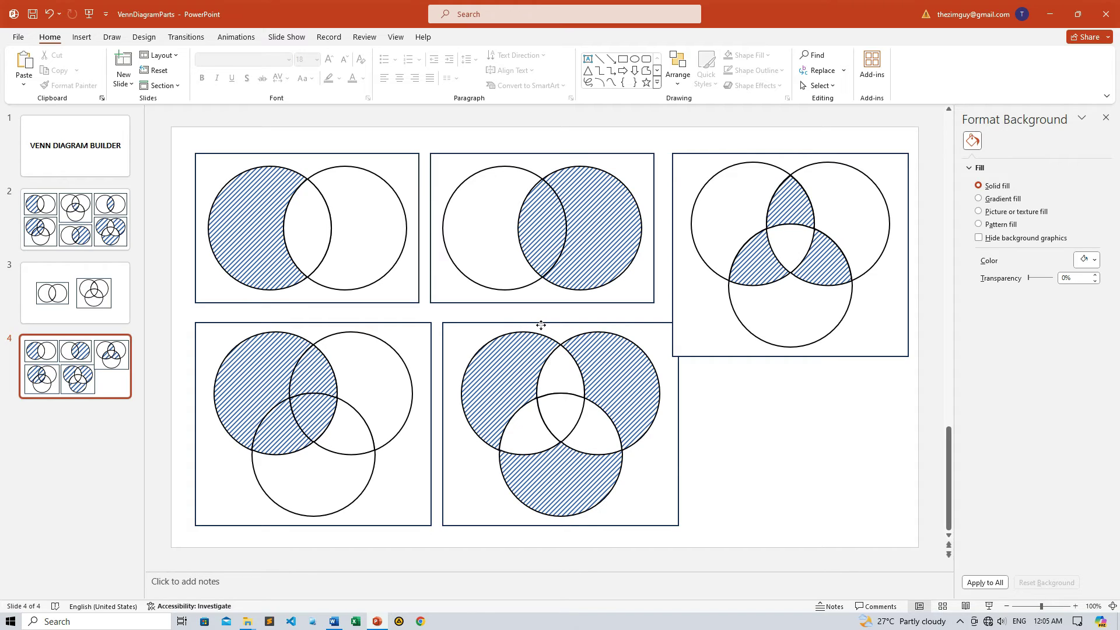
Copy the bottom-middle three-circle diagram.
{"action": "left_click", "coordinate": [541, 325]}
{"action": "right_click", "coordinate": [541, 325]}
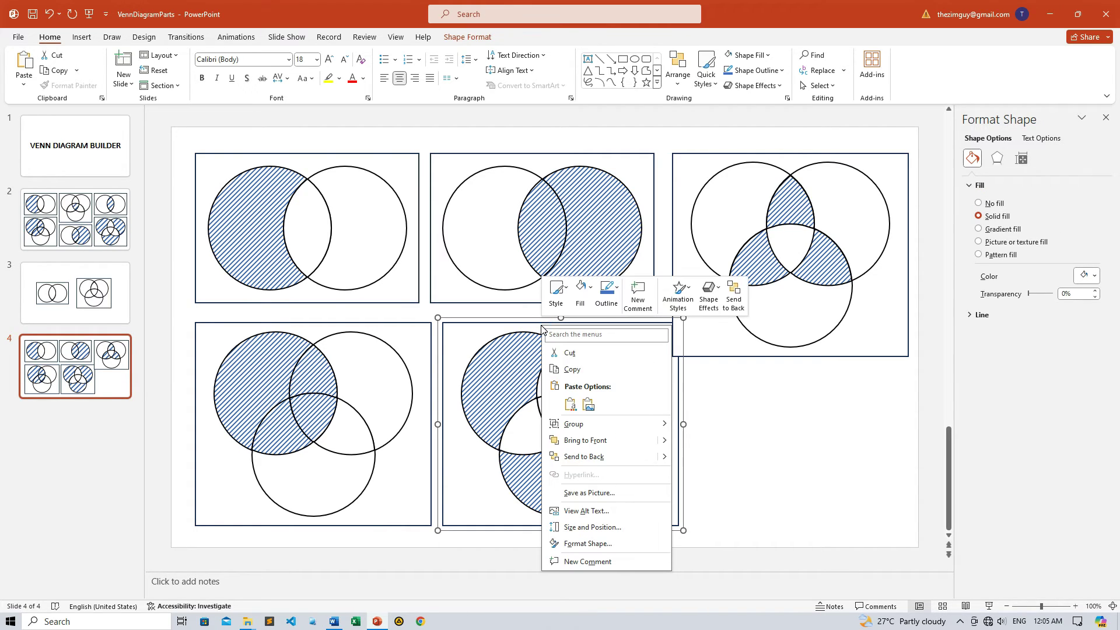
{"action": "left_click", "coordinate": [569, 373]}
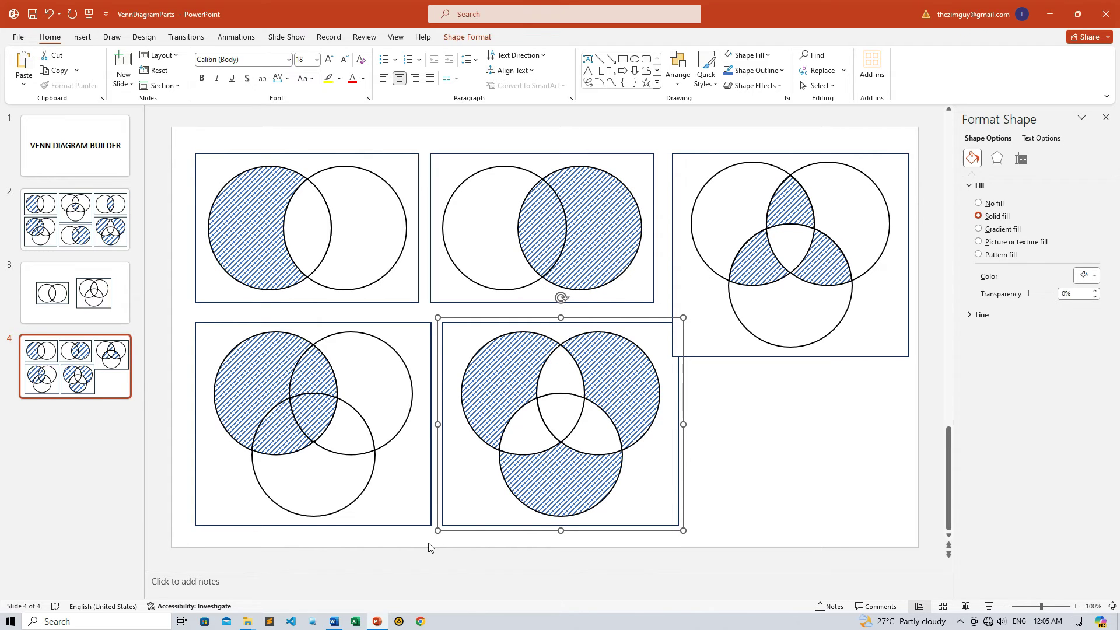
Paste the three-circle Venn diagram below the 120-student problem's questions, keeping source formatting.
{"action": "left_click", "coordinate": [334, 622]}
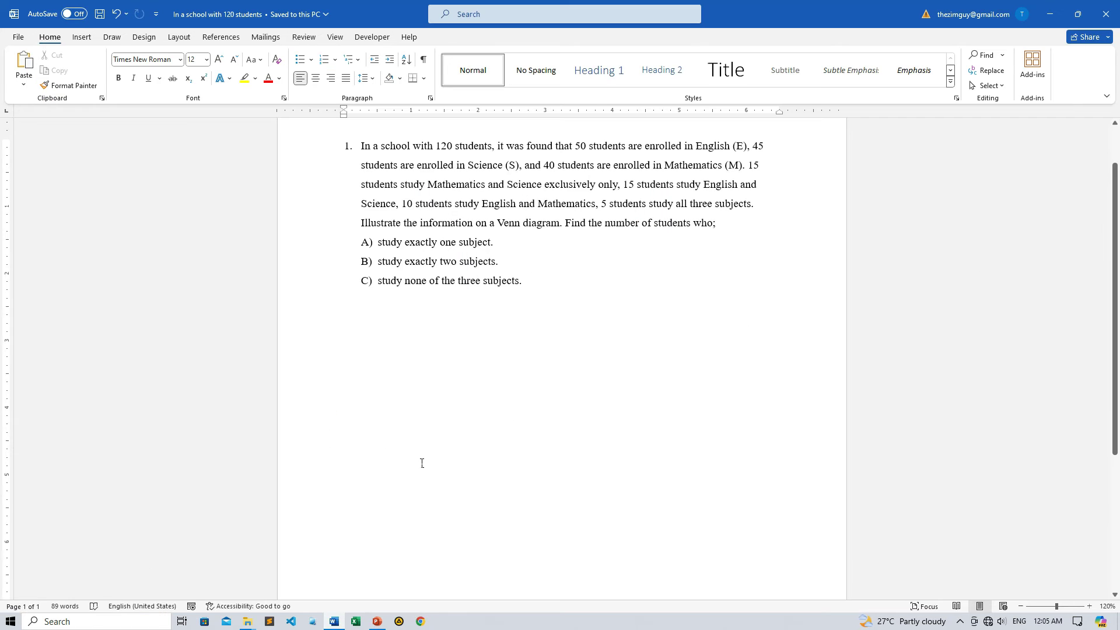
{"action": "right_click", "coordinate": [348, 317]}
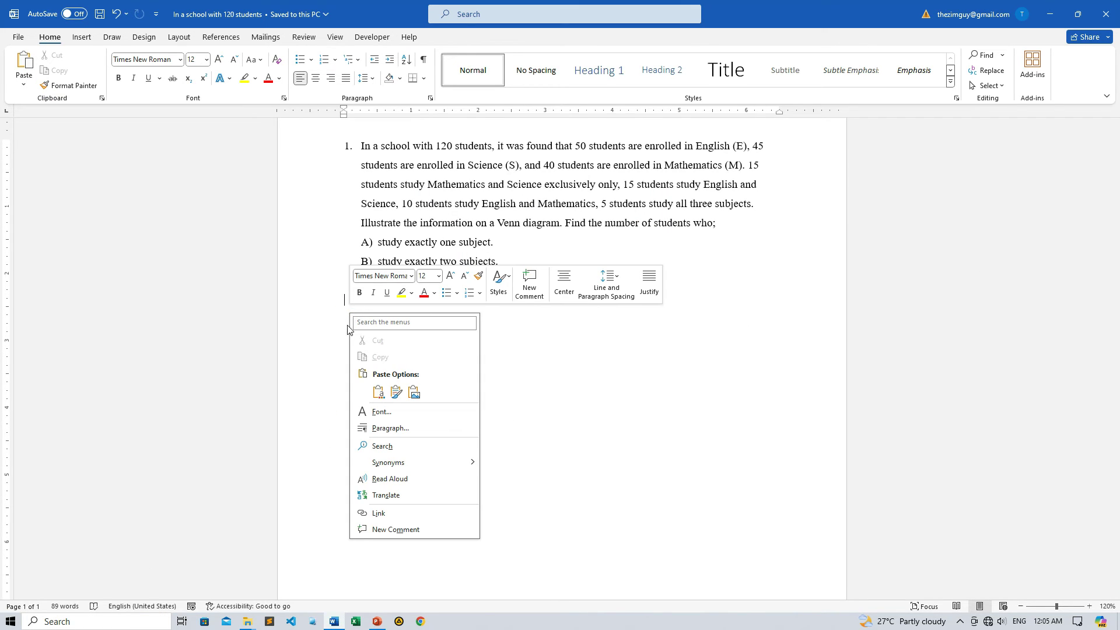
{"action": "left_click", "coordinate": [347, 318]}
{"action": "right_click", "coordinate": [349, 325]}
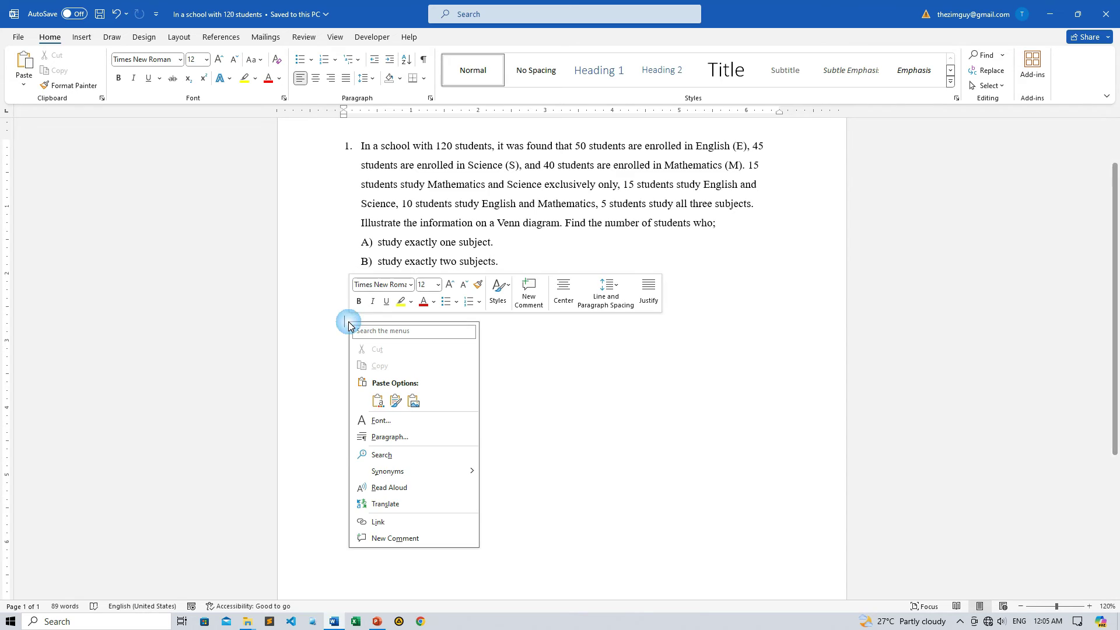
{"action": "left_click", "coordinate": [375, 407]}
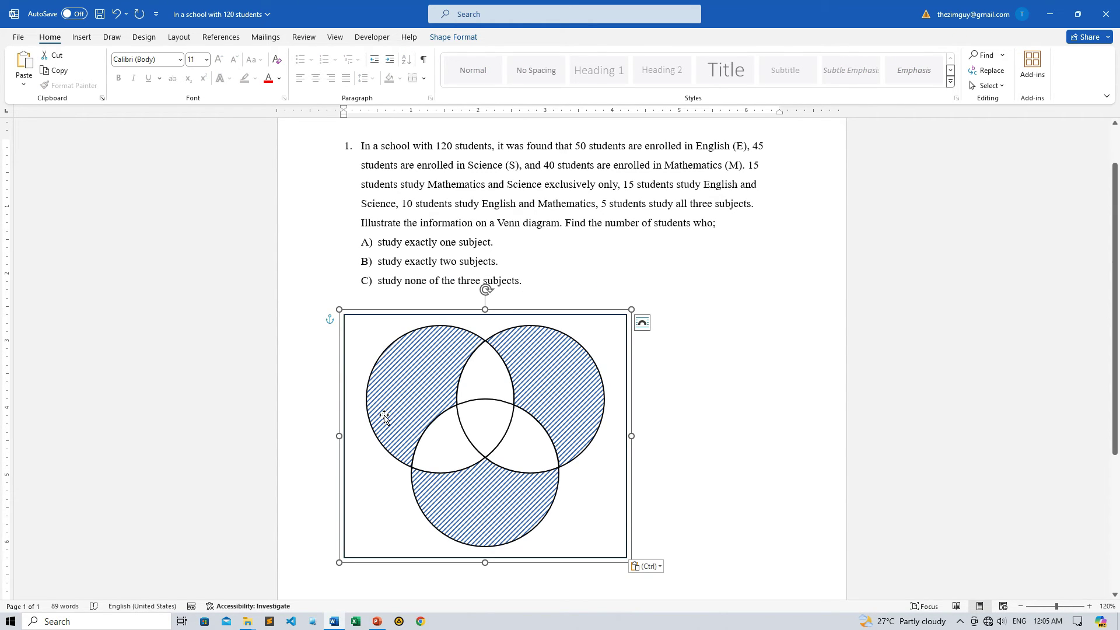
{"action": "left_click", "coordinate": [682, 413]}
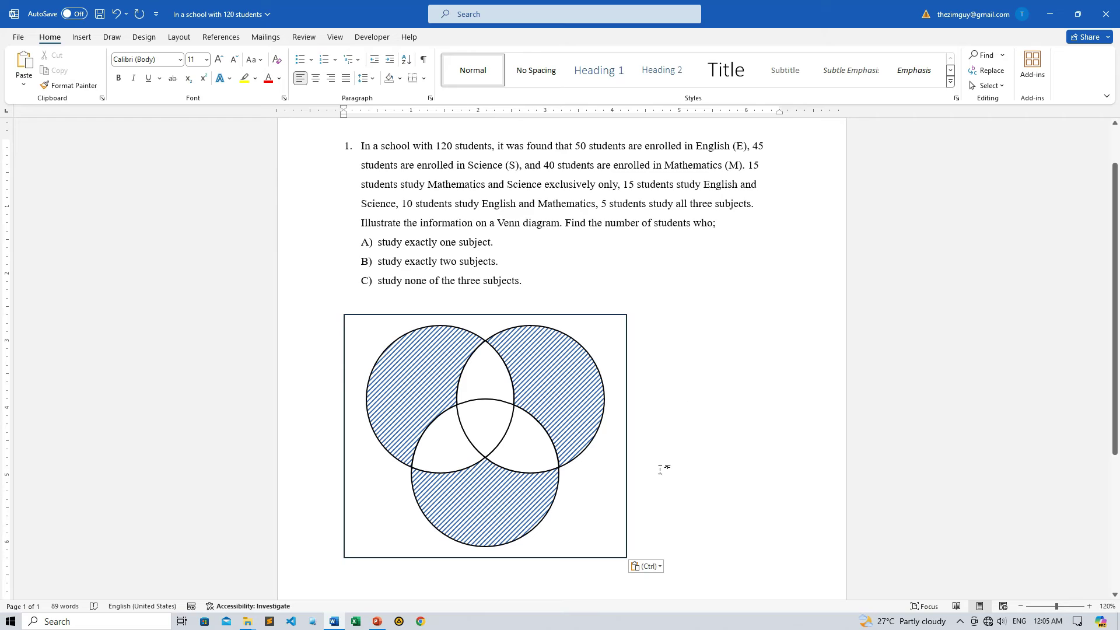
Shrink the pasted Venn diagram and nudge it up just under the questions.
{"action": "left_click", "coordinate": [626, 493]}
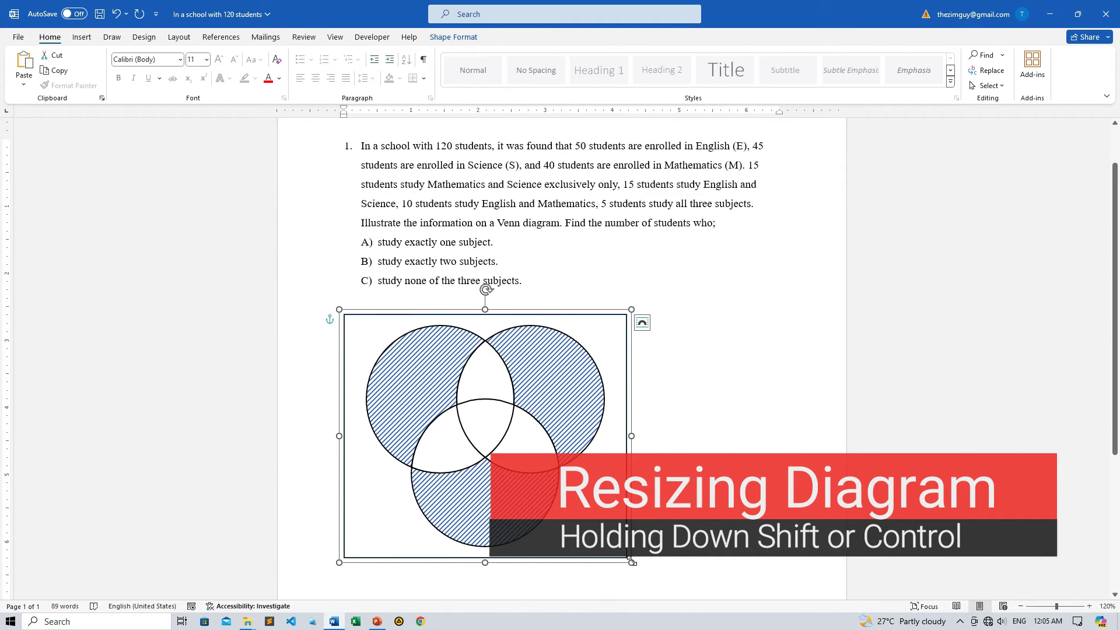
{"action": "left_click_drag", "start_coordinate": [631, 562], "coordinate": [538, 425]}
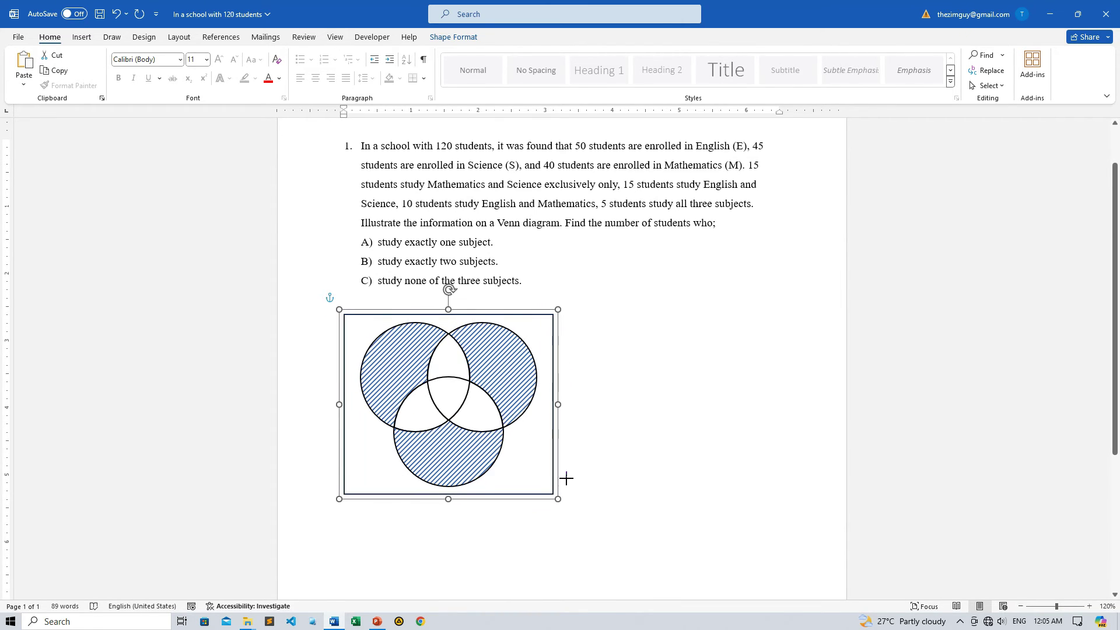
{"action": "mouse_move", "coordinate": [538, 424]}
{"action": "left_mouse_down"}
{"action": "mouse_move", "coordinate": [550, 515]}
{"action": "mouse_move", "coordinate": [556, 497]}
{"action": "left_mouse_up"}
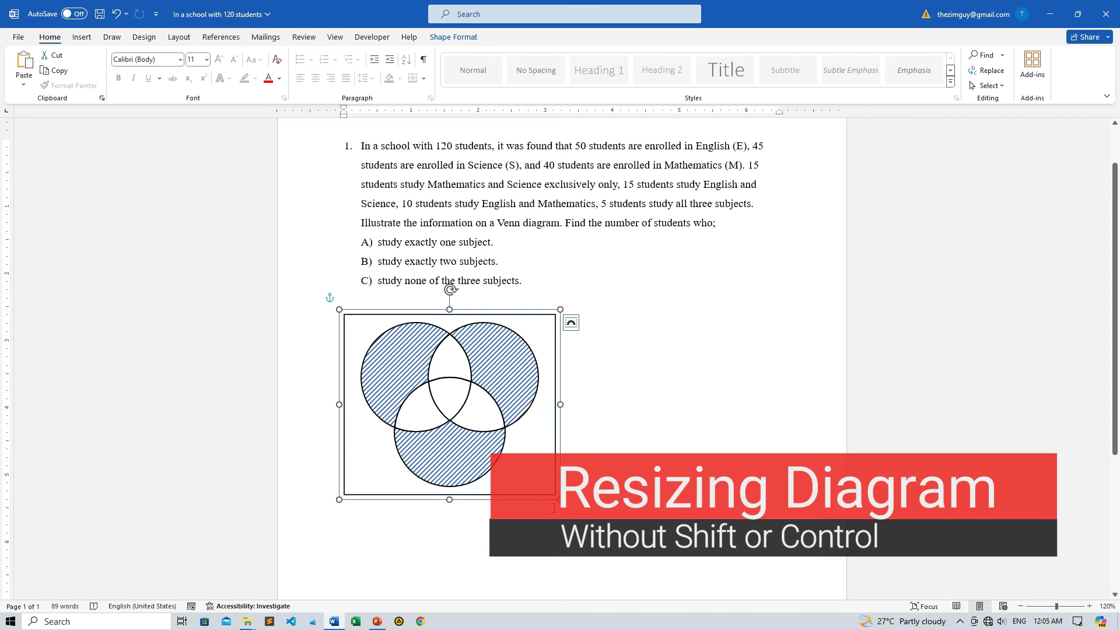
{"action": "key", "text": "ctrl+z"}
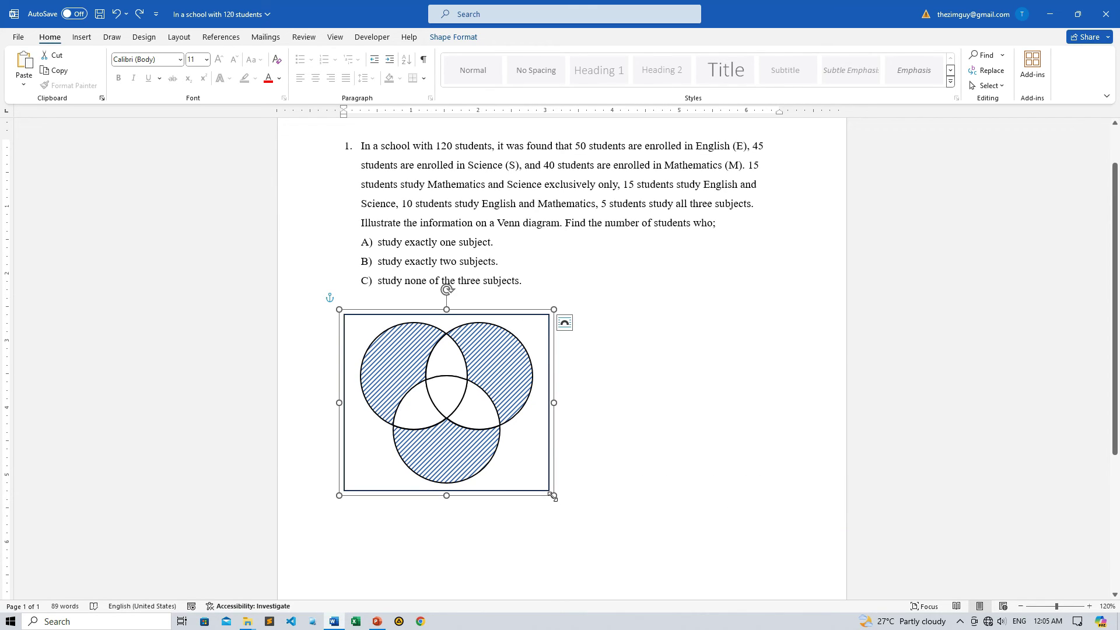
{"action": "left_click_drag", "start_coordinate": [554, 497], "coordinate": [588, 525]}
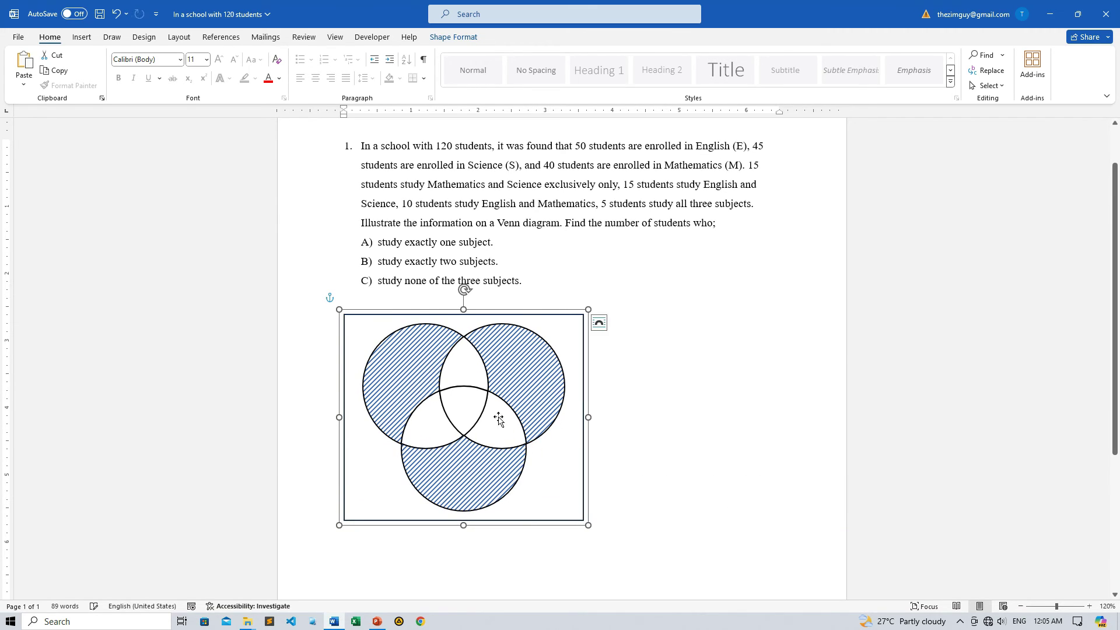
{"action": "left_click_drag", "start_coordinate": [468, 392], "coordinate": [487, 378]}
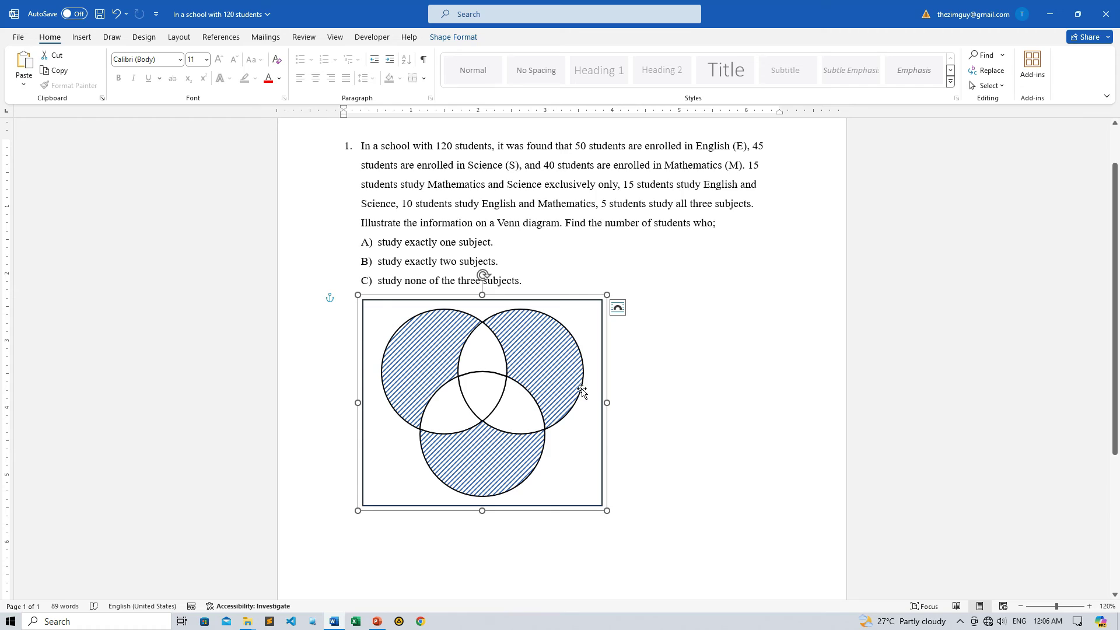
{"action": "left_click", "coordinate": [667, 356]}
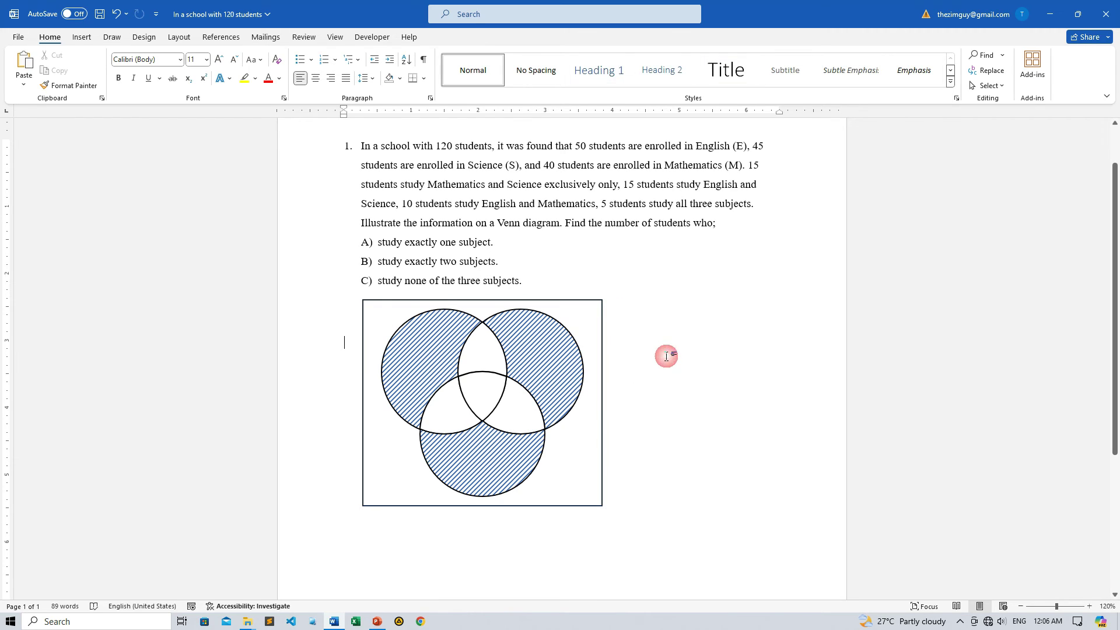
Widen the diagram's outer frame rectangle on both the left and right sides.
{"action": "left_click", "coordinate": [575, 303]}
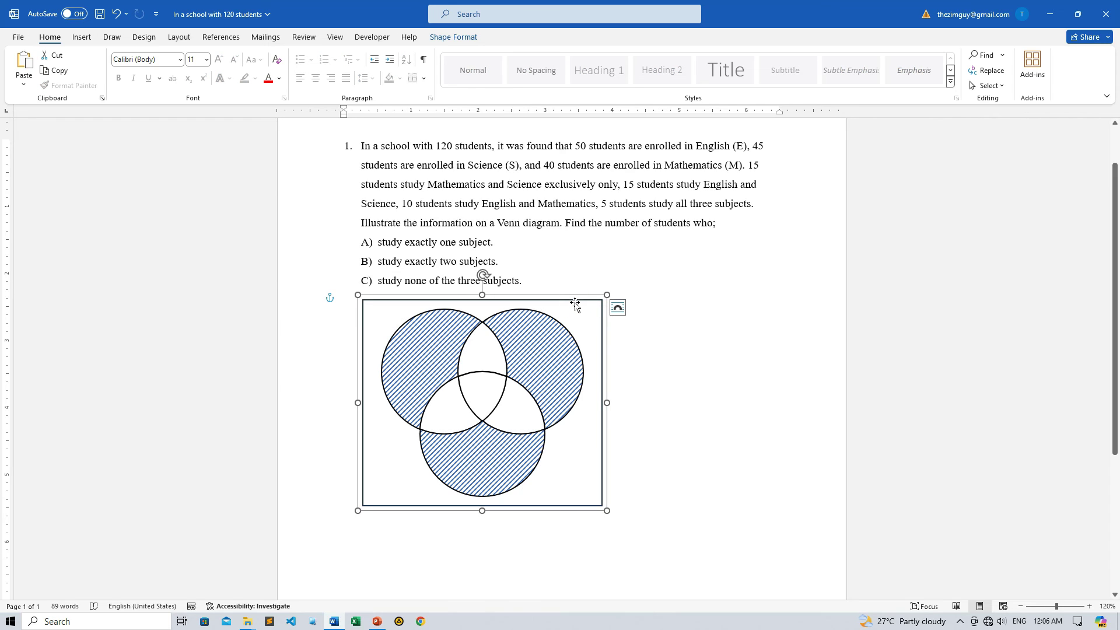
{"action": "left_click", "coordinate": [570, 301]}
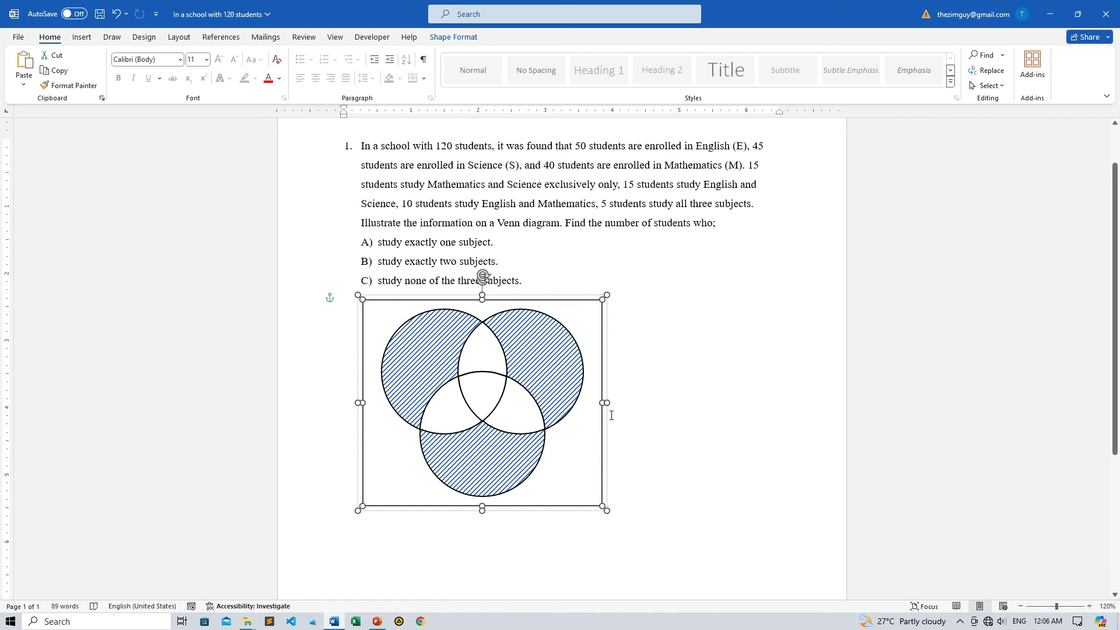
{"action": "left_click_drag", "start_coordinate": [601, 402], "coordinate": [611, 402]}
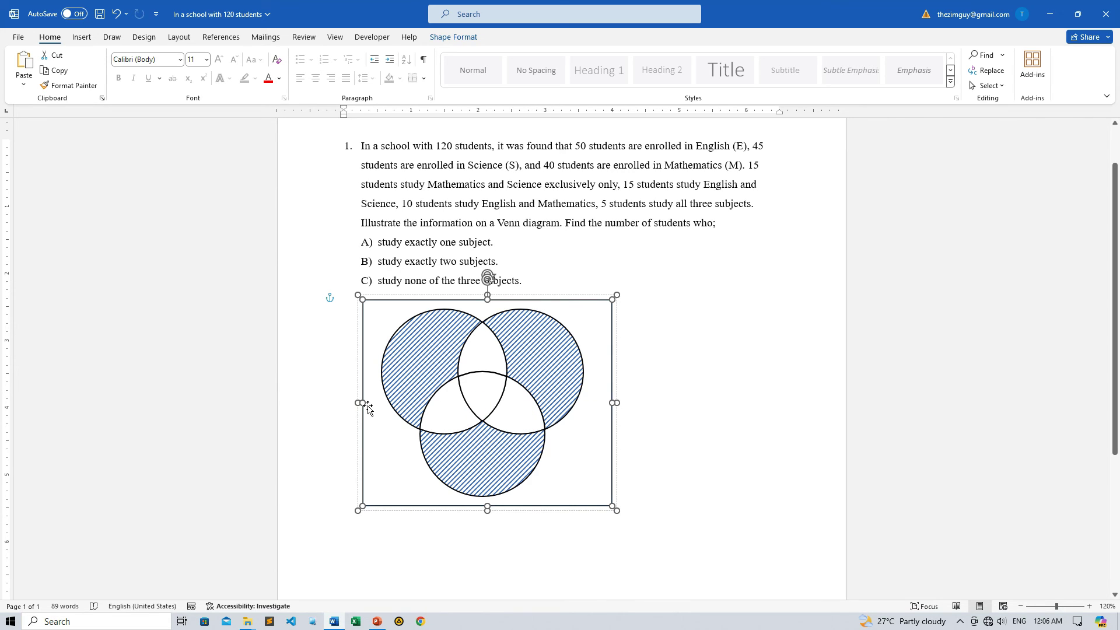
{"action": "left_click_drag", "start_coordinate": [362, 403], "coordinate": [355, 402]}
{"action": "left_click", "coordinate": [431, 341]}
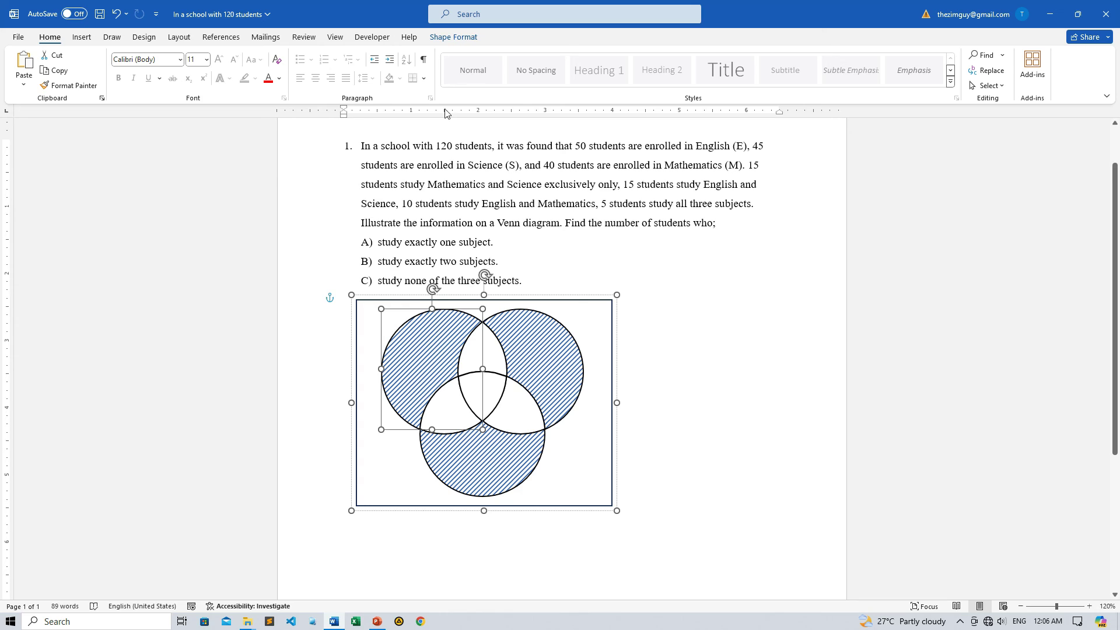
Give the left circle a solid white fill in Format Shape.
{"action": "right_click", "coordinate": [424, 341]}
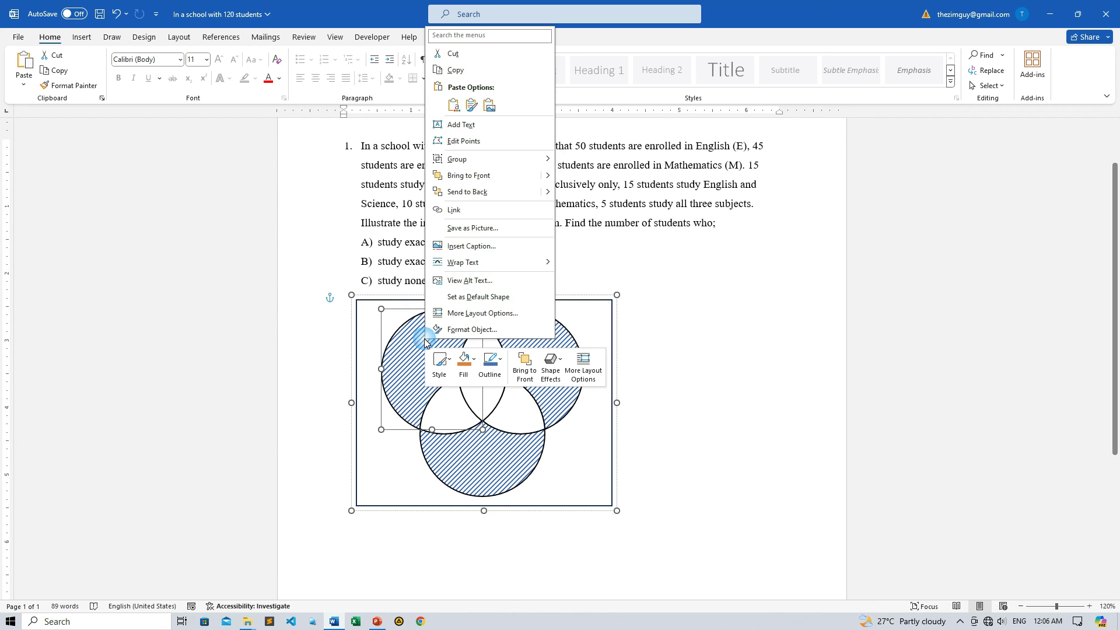
{"action": "left_click", "coordinate": [461, 330]}
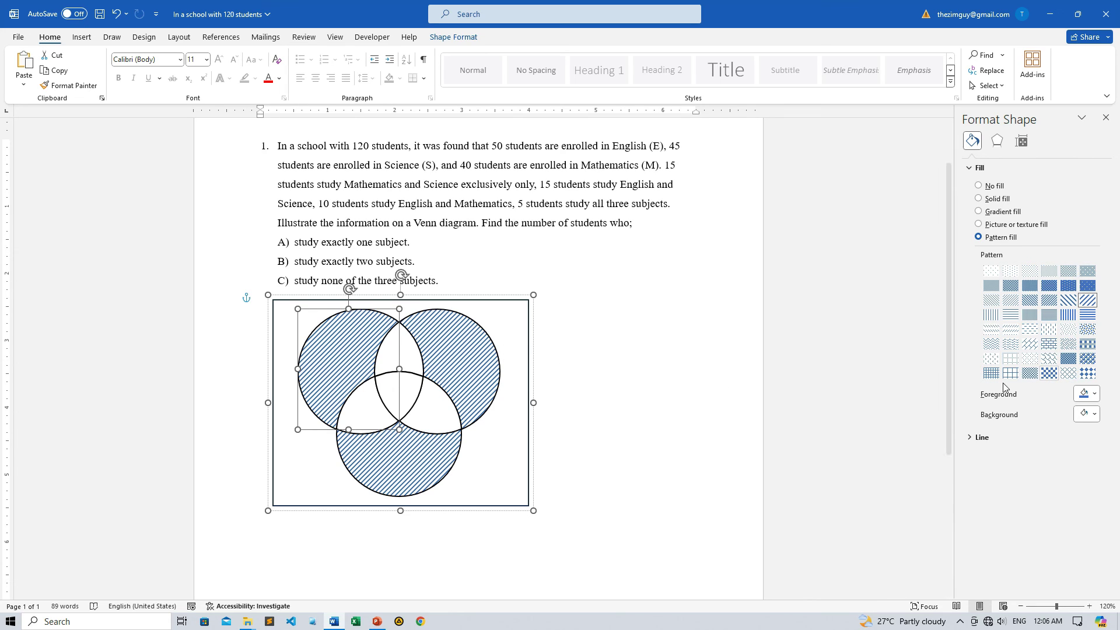
{"action": "left_click", "coordinate": [979, 198]}
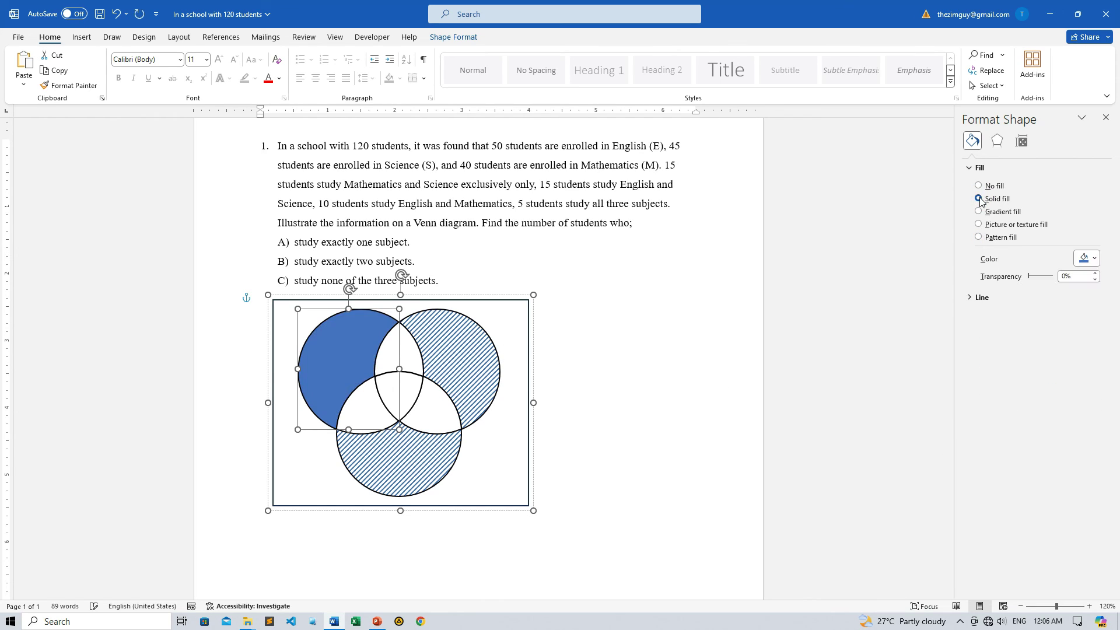
{"action": "left_click", "coordinate": [1093, 259]}
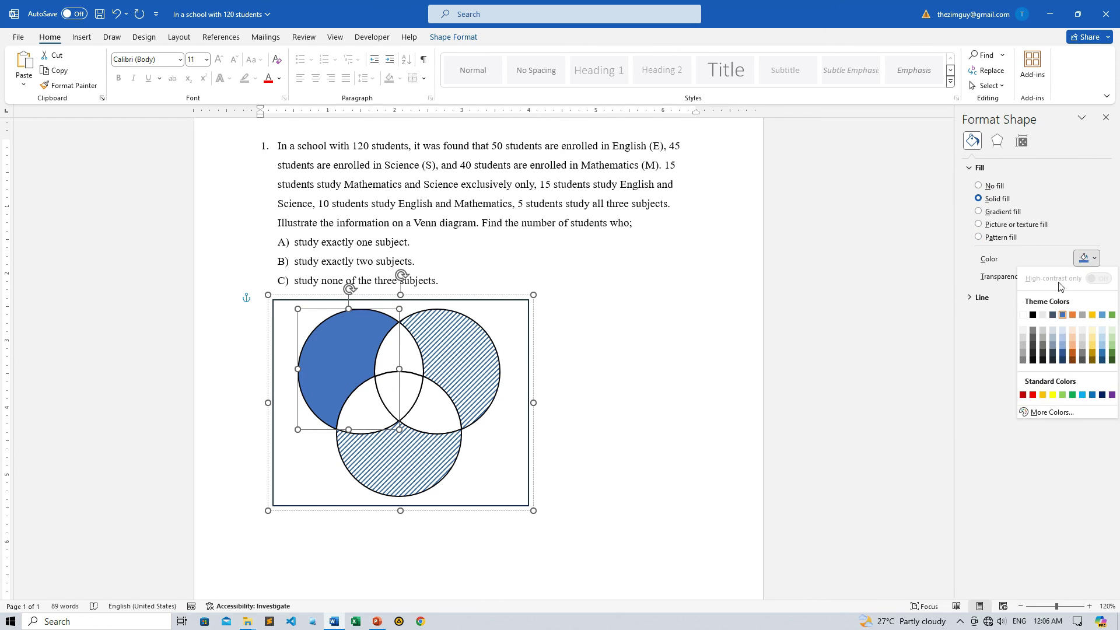
{"action": "left_click", "coordinate": [1022, 315]}
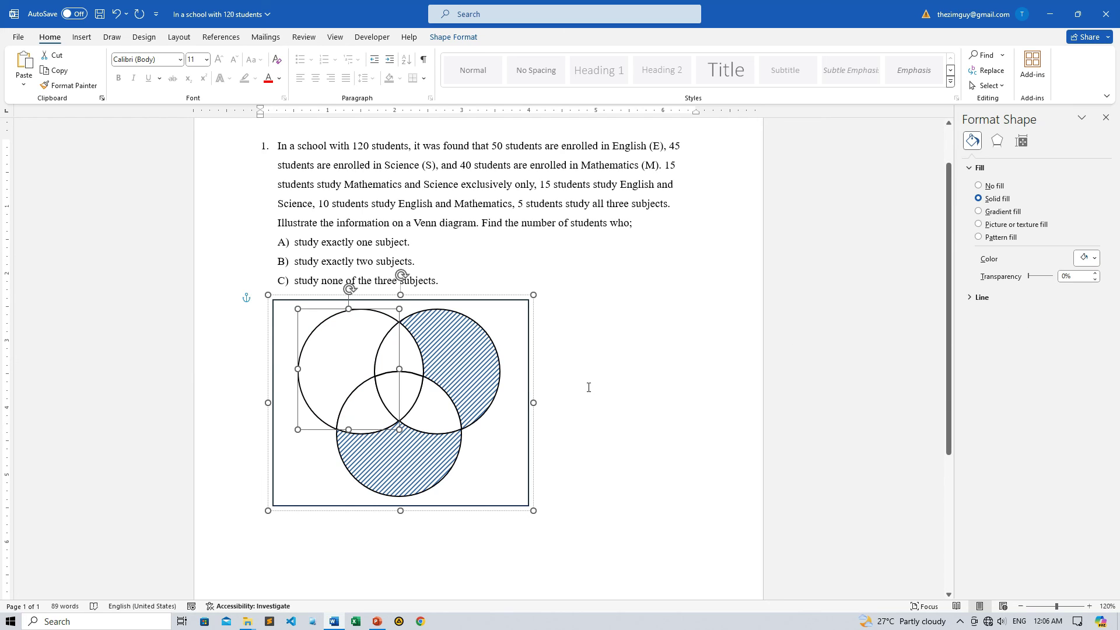
Fill the right-bottom overlap with a wide upward diagonal pattern.
{"action": "left_click", "coordinate": [439, 410]}
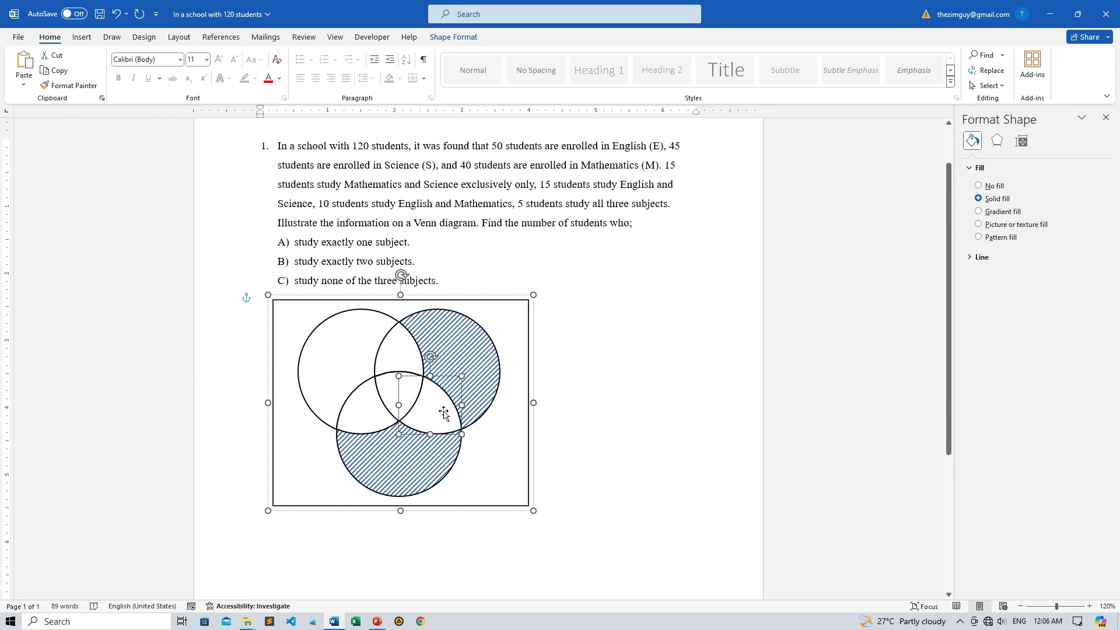
{"action": "left_click", "coordinate": [978, 237]}
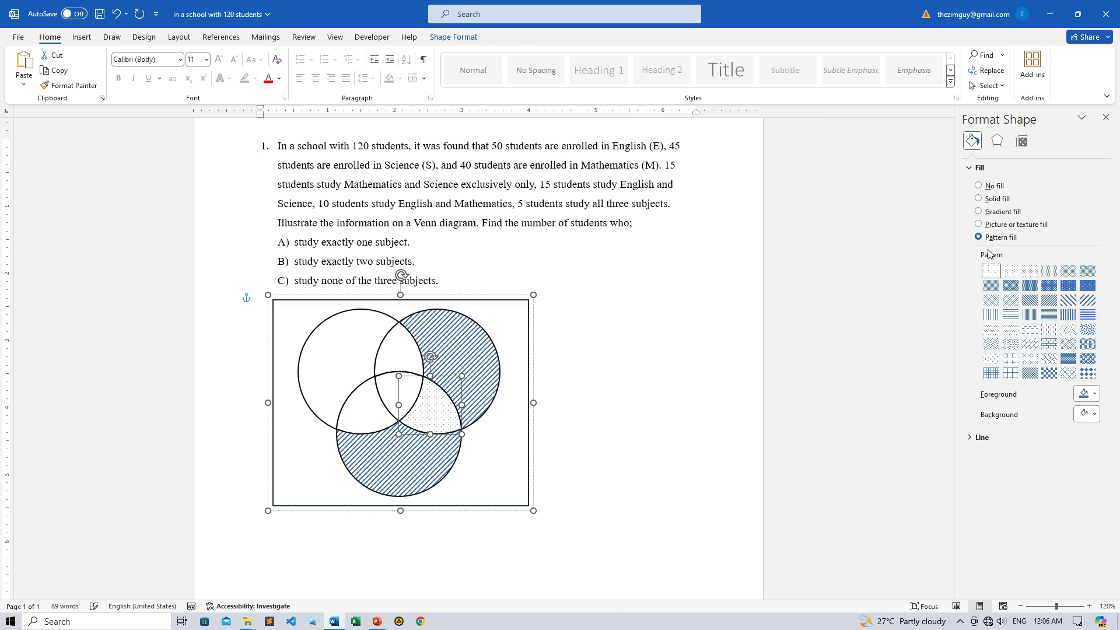
{"action": "left_click", "coordinate": [1086, 301]}
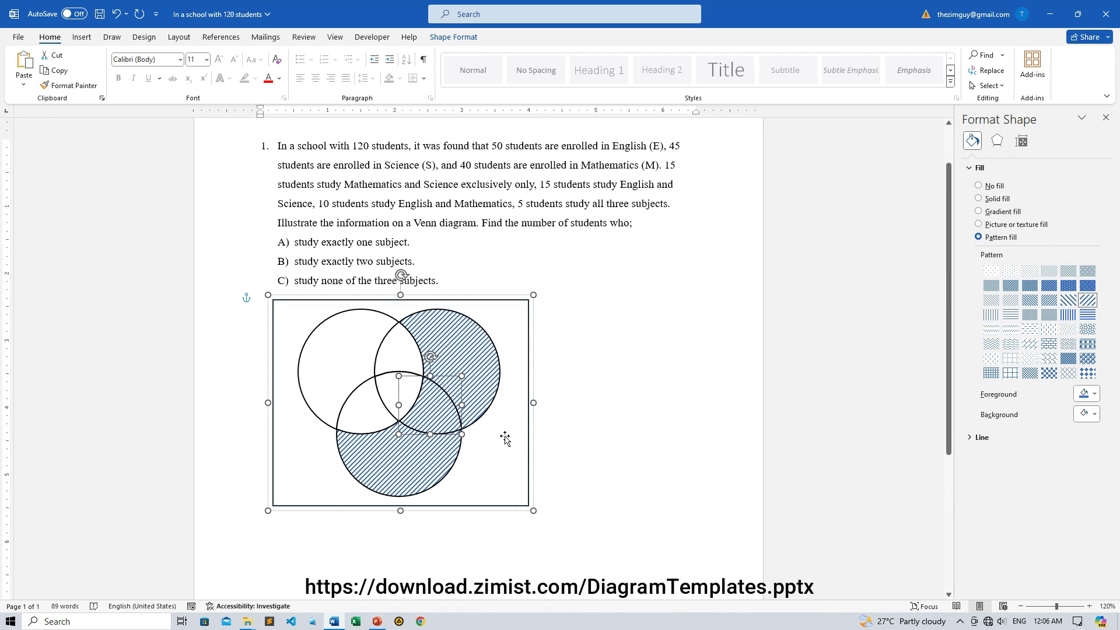
Give the bottom crescent a solid white fill.
{"action": "left_click", "coordinate": [416, 459]}
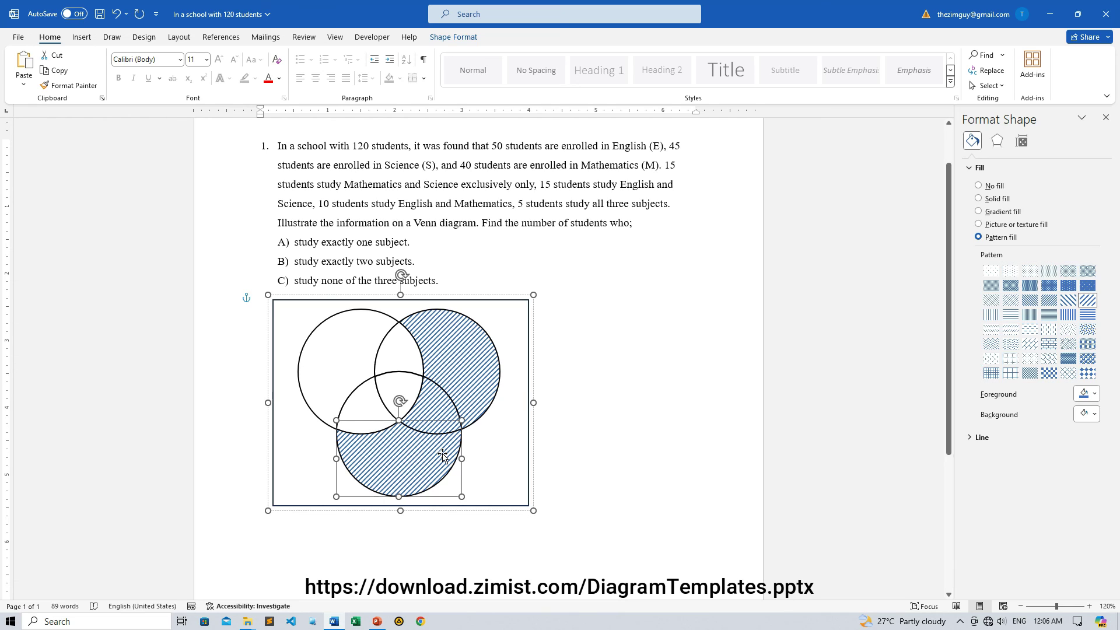
{"action": "left_click", "coordinate": [978, 199]}
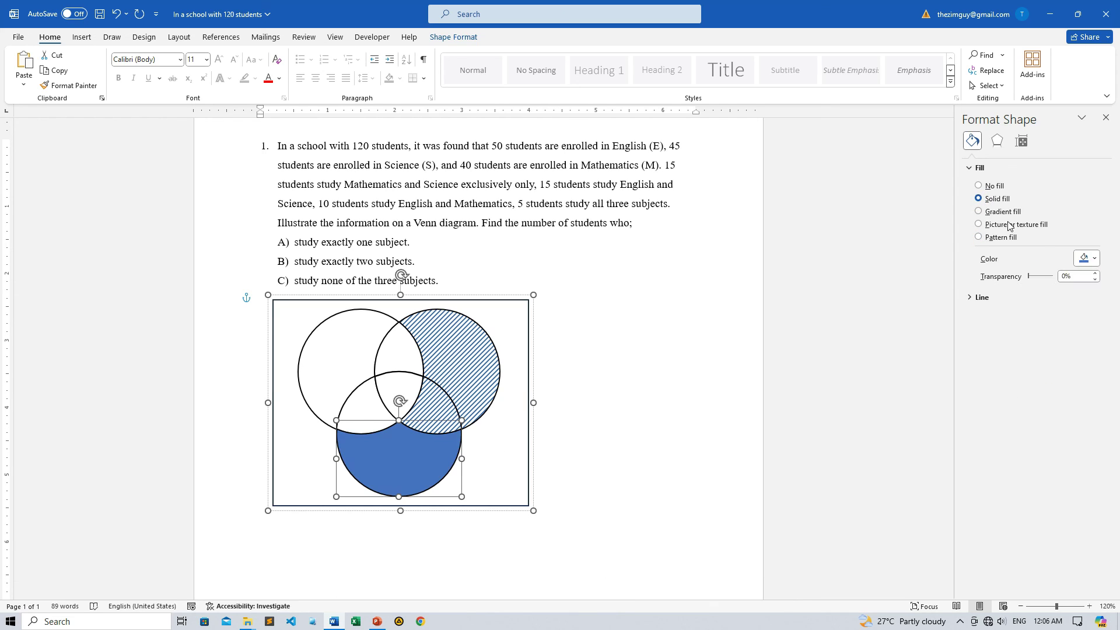
{"action": "left_click", "coordinate": [1088, 258]}
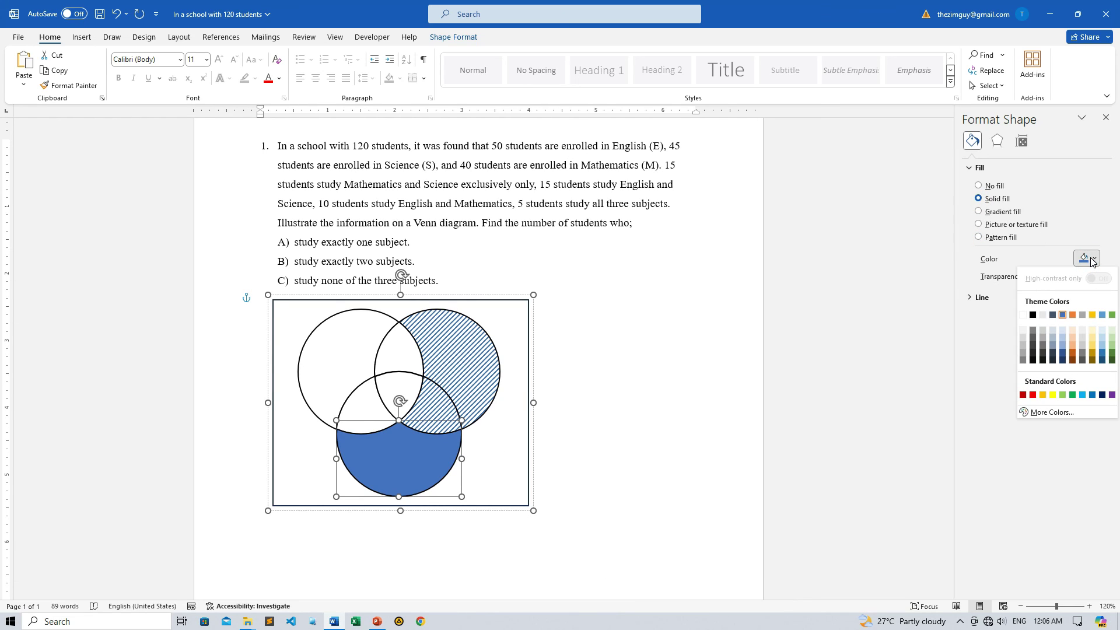
{"action": "left_click", "coordinate": [1022, 314]}
{"action": "left_click", "coordinate": [616, 351]}
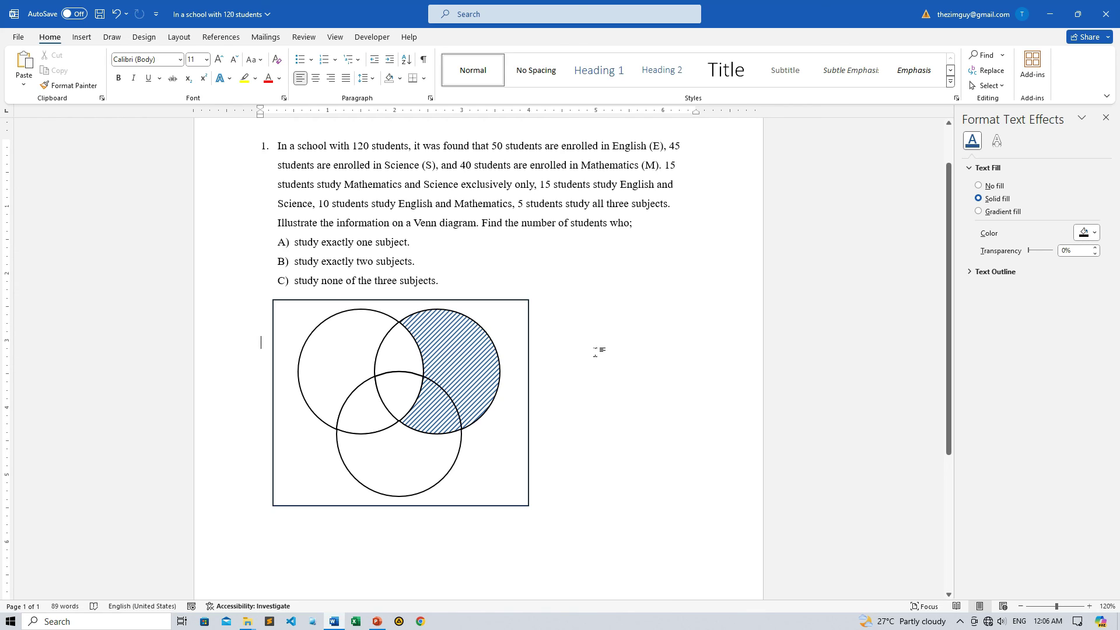
Select the bottom circle, then Shift-add the left circle to the selection.
{"action": "left_click", "coordinate": [410, 458]}
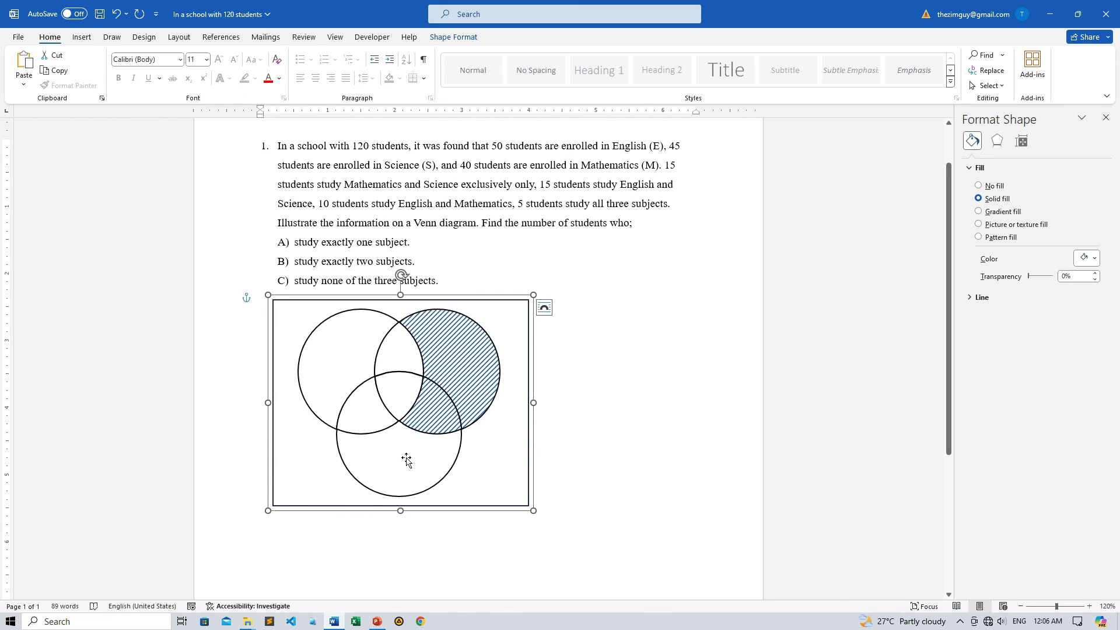
{"action": "left_click", "coordinate": [407, 459]}
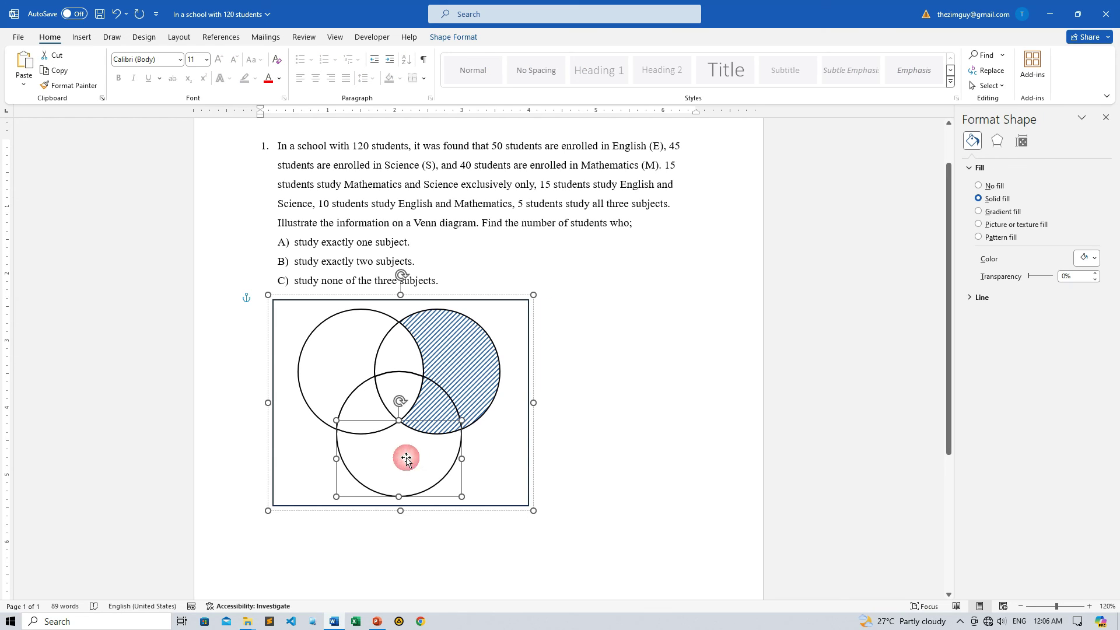
{"action": "left_click", "coordinate": [324, 353], "text": "ctrl"}
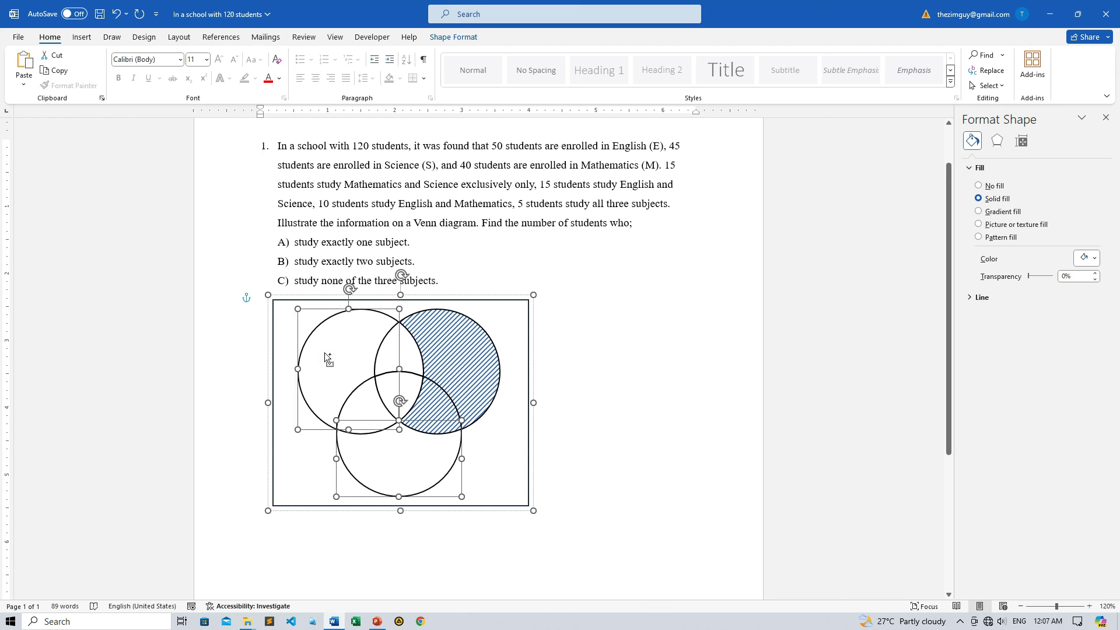